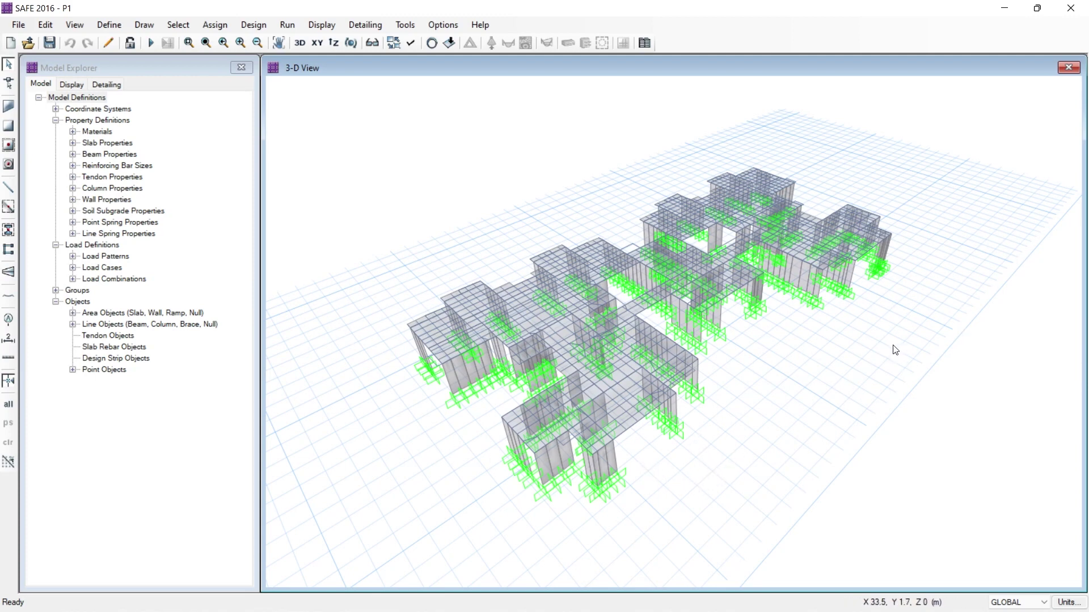
# Step: Pan the 3-D view of slab model P1 slightly
pyautogui.moveTo(850, 350); pyautogui.dragTo(833, 345, button='middle')
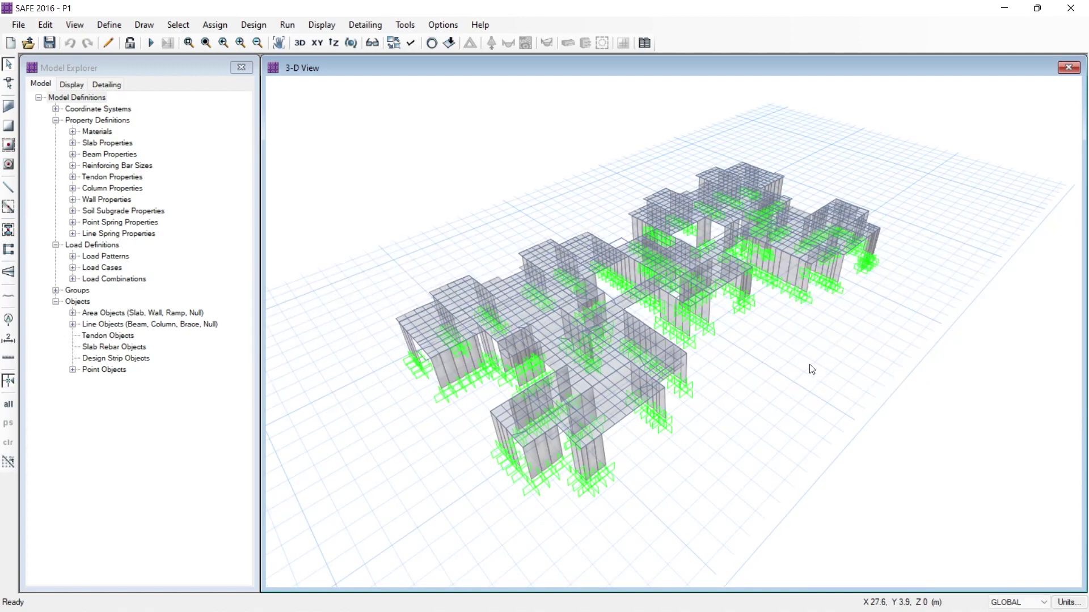
pyautogui.click(109, 24)
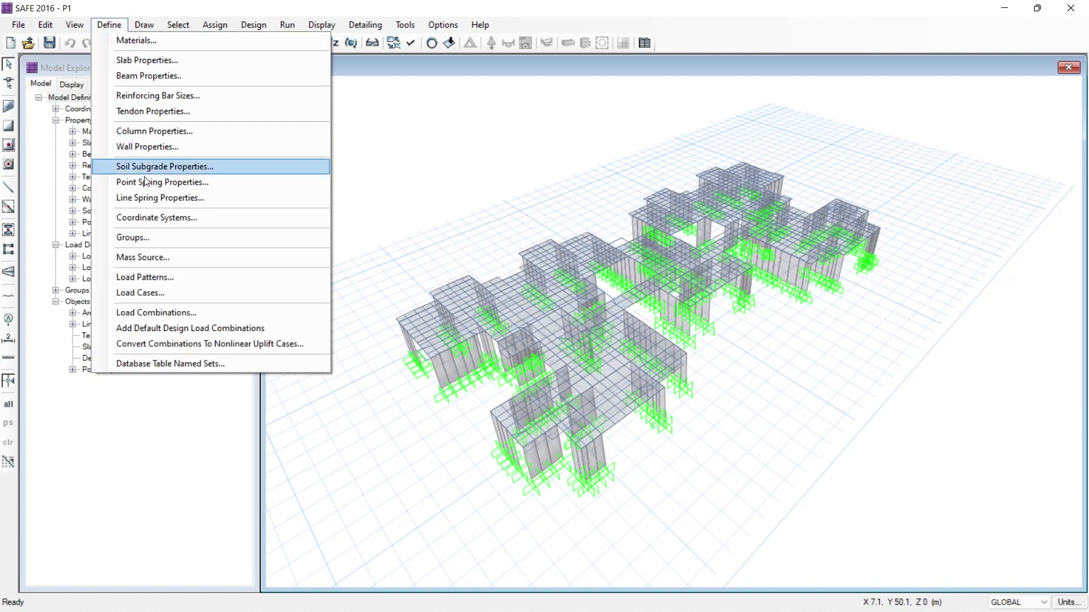
pyautogui.click(165, 274)
pyautogui.scroll(-1, 352, 297)
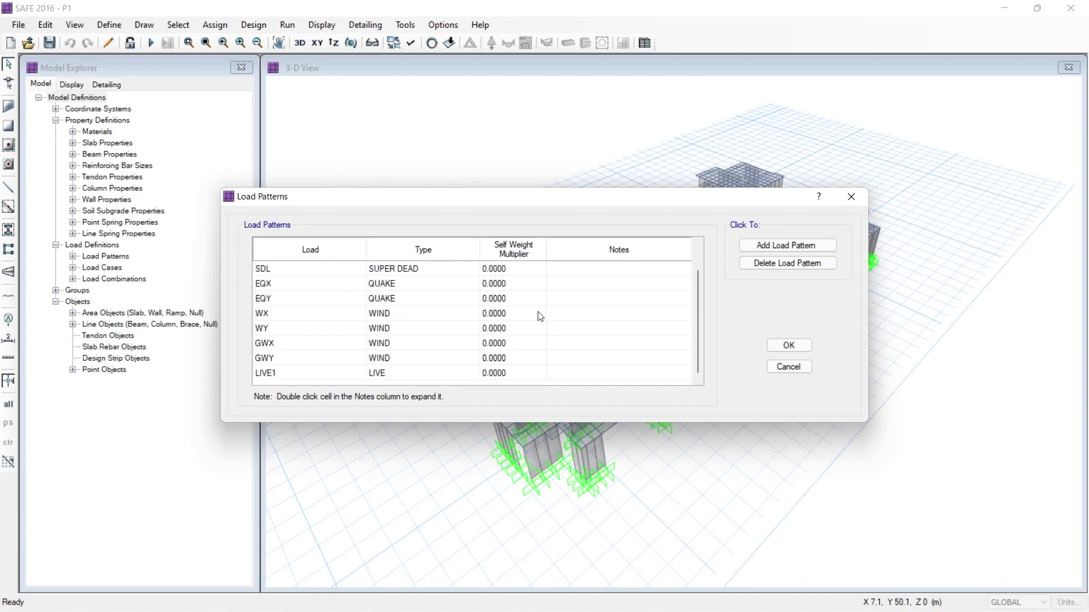
pyautogui.click(824, 200)
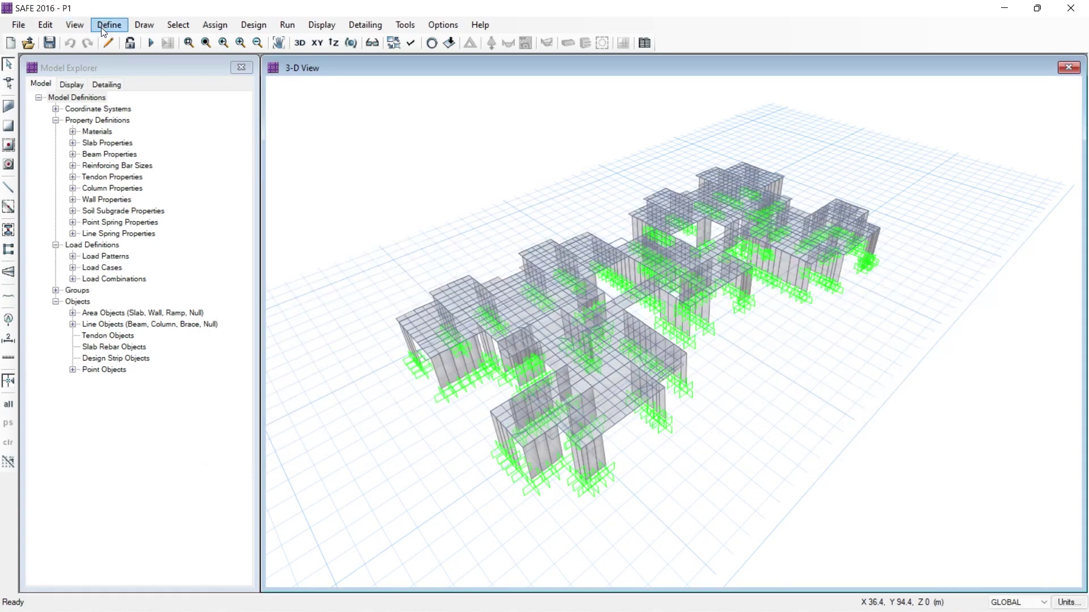
pyautogui.click(103, 26)
pyautogui.click(166, 293)
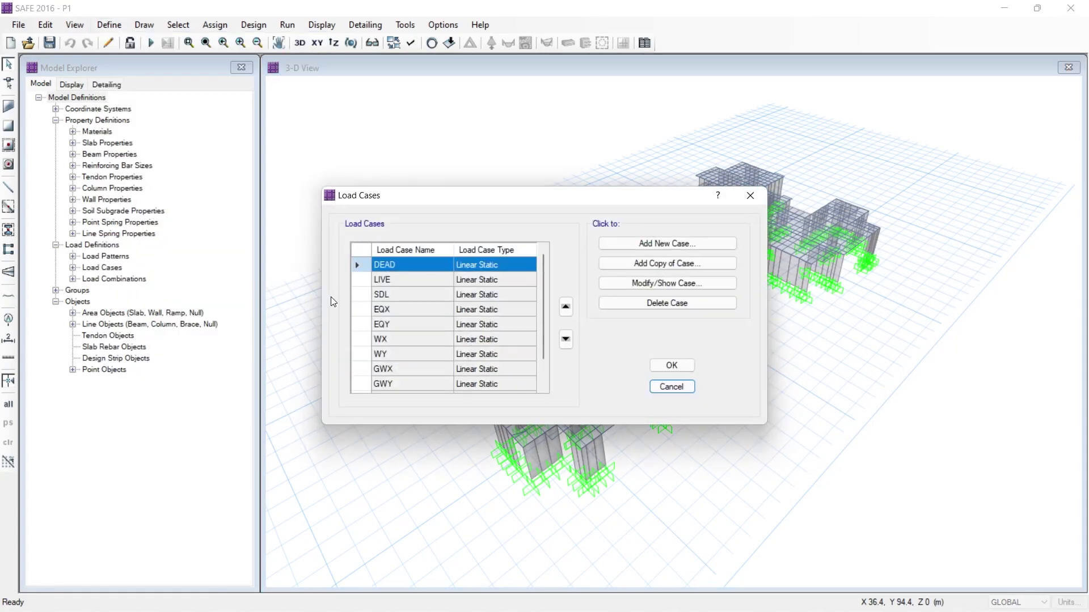
pyautogui.click(750, 195)
pyautogui.click(109, 24)
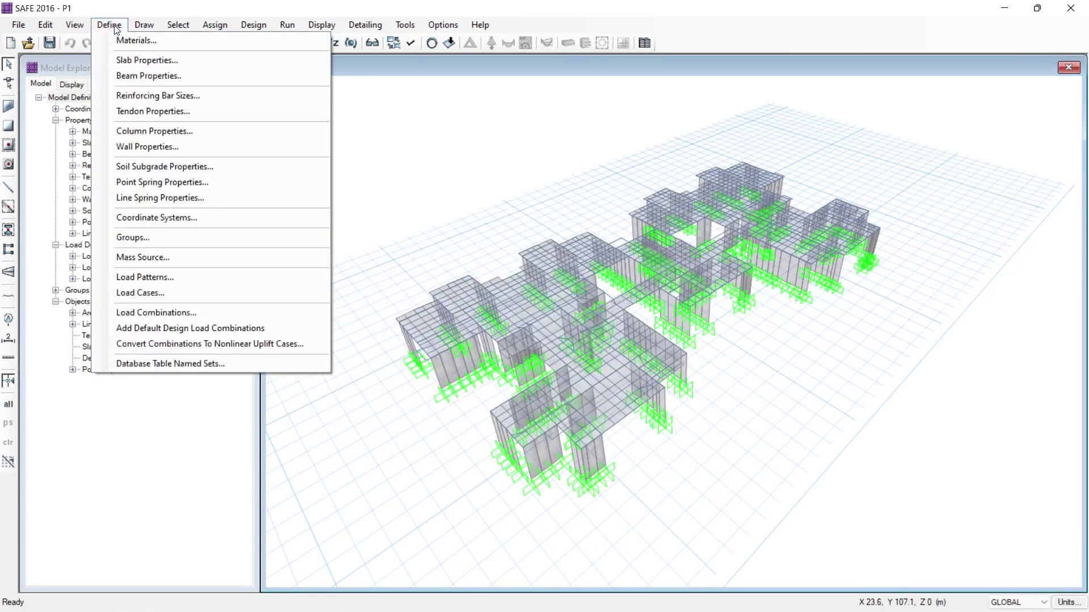
pyautogui.click(163, 311)
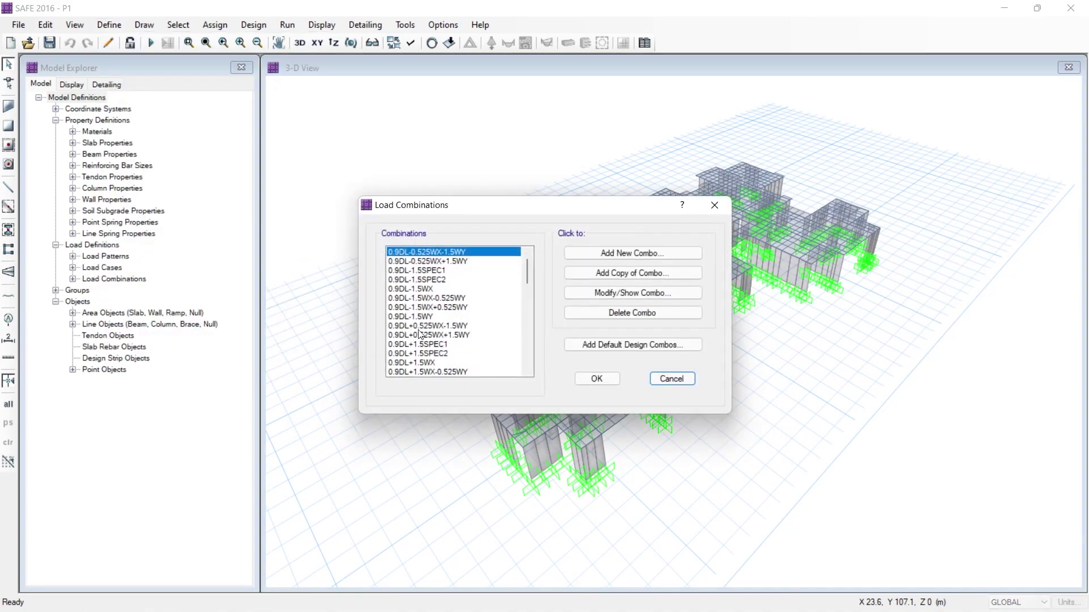
pyautogui.click(715, 205)
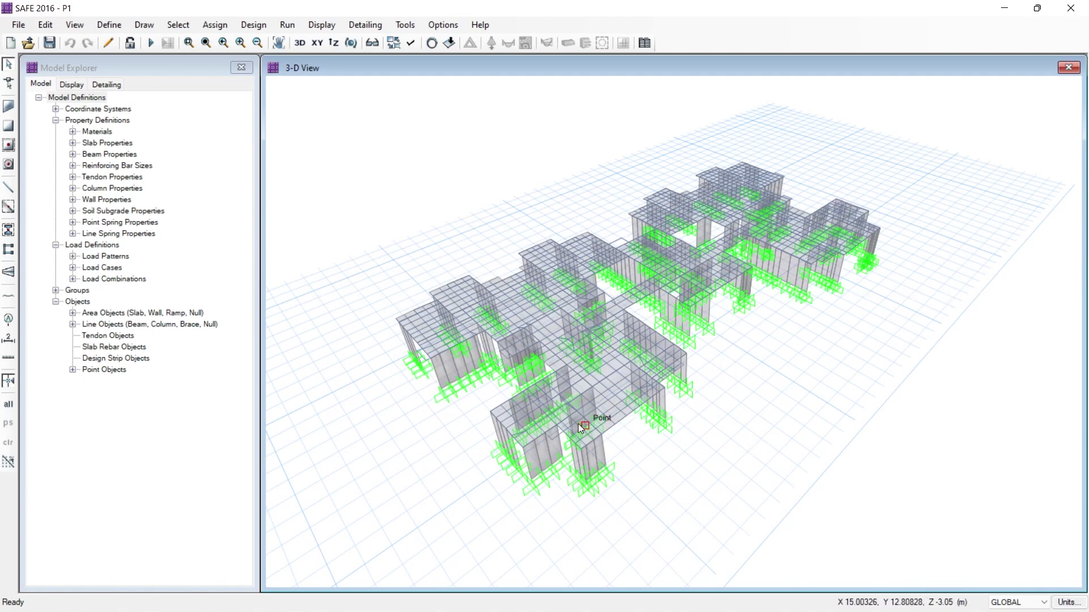
# Step: Run the analysis to display DEAD displacement contours on the deformed shape
pyautogui.click(152, 43)
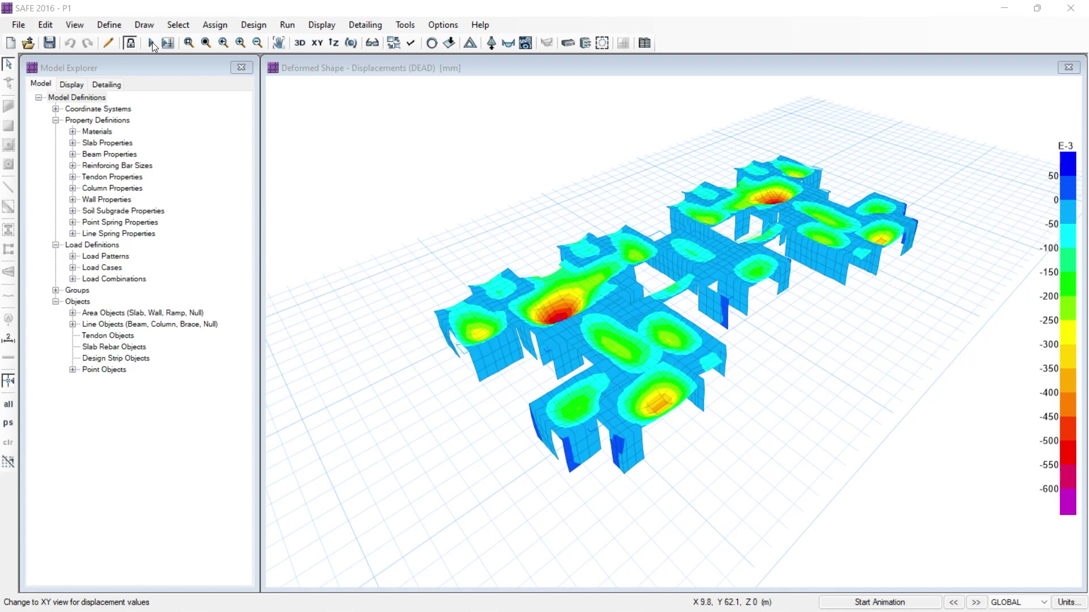
# Step: Start exporting the model through File > Export Model > Access .mdb/.accdb File
pyautogui.click(25, 27)
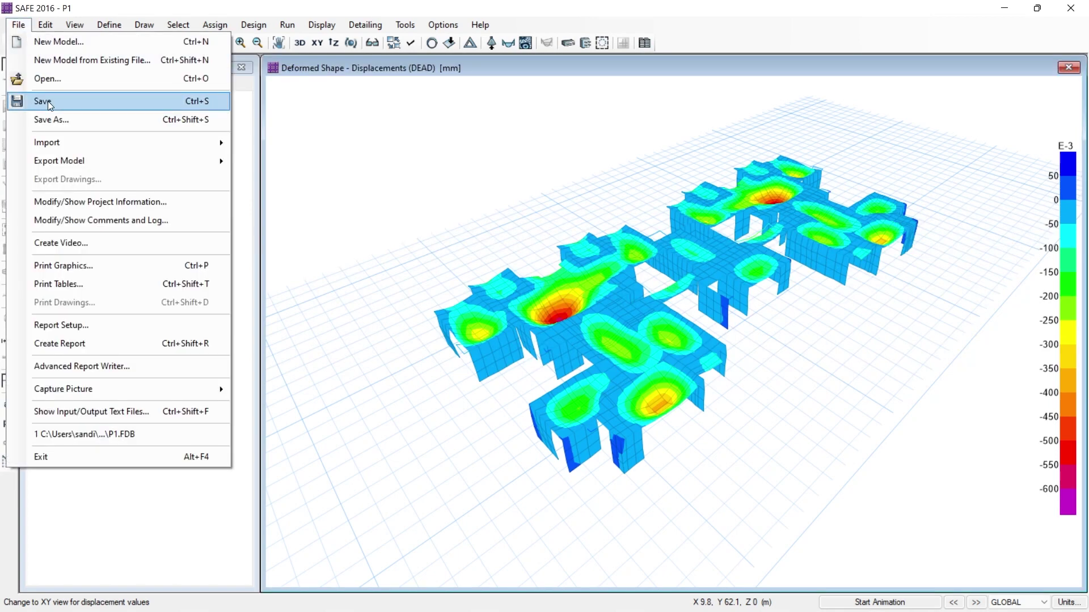
pyautogui.moveTo(65, 163)
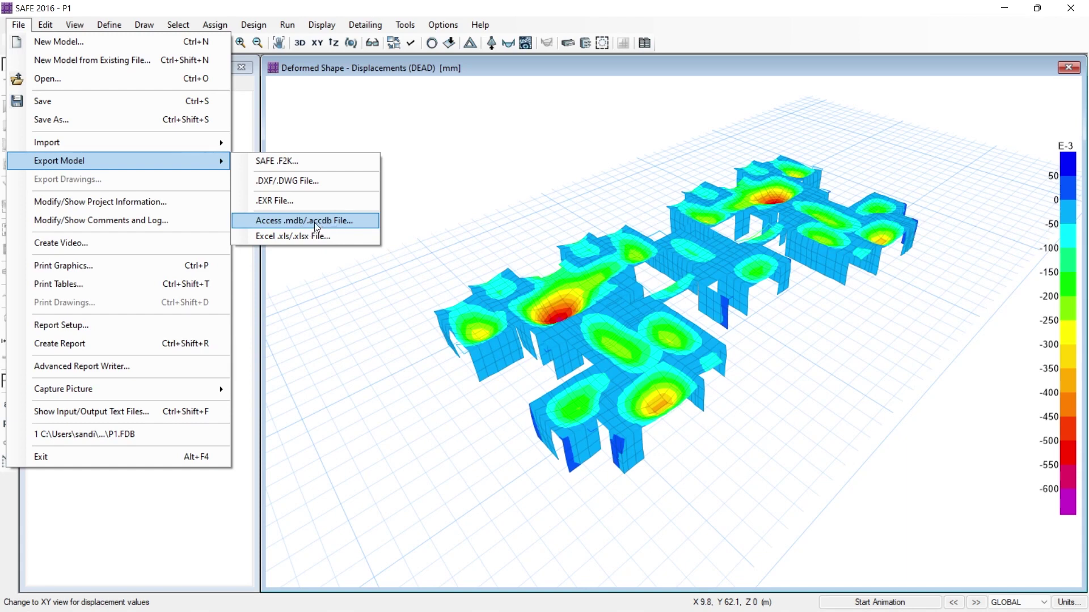
pyautogui.click(284, 222)
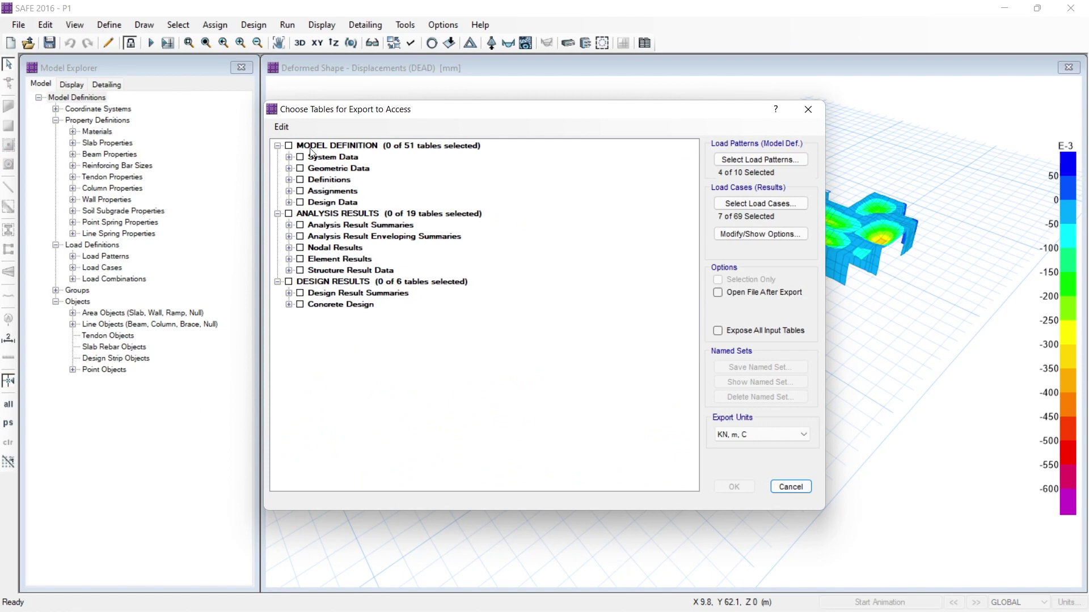
# Step: Select all 51 model definition and 19 analysis results tables, keeping load patterns DEAD, LIVE, LIVE1, SDL
pyautogui.click(288, 146)
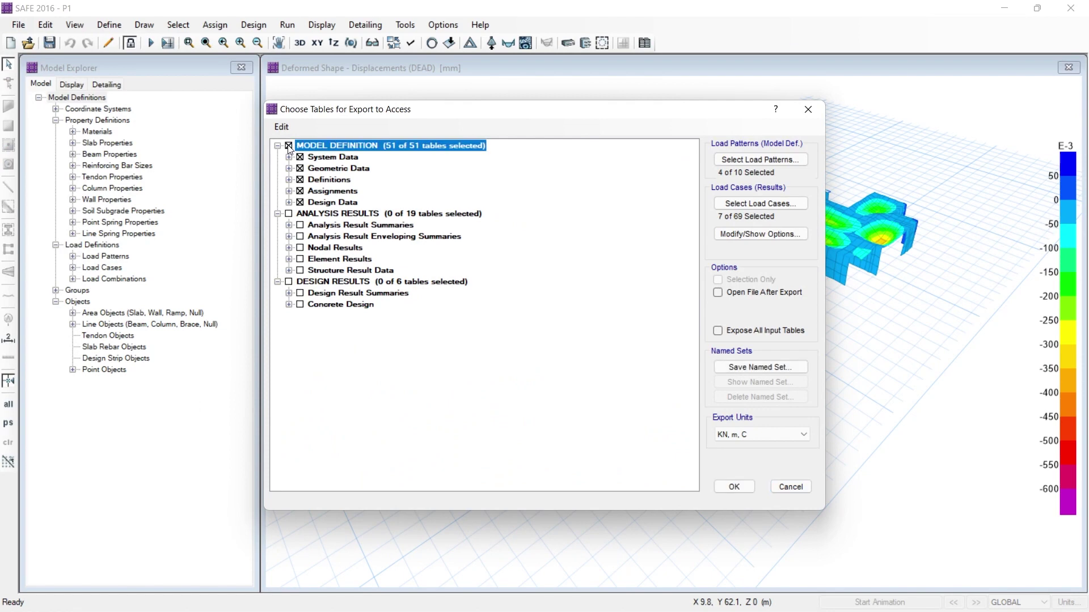
pyautogui.click(288, 215)
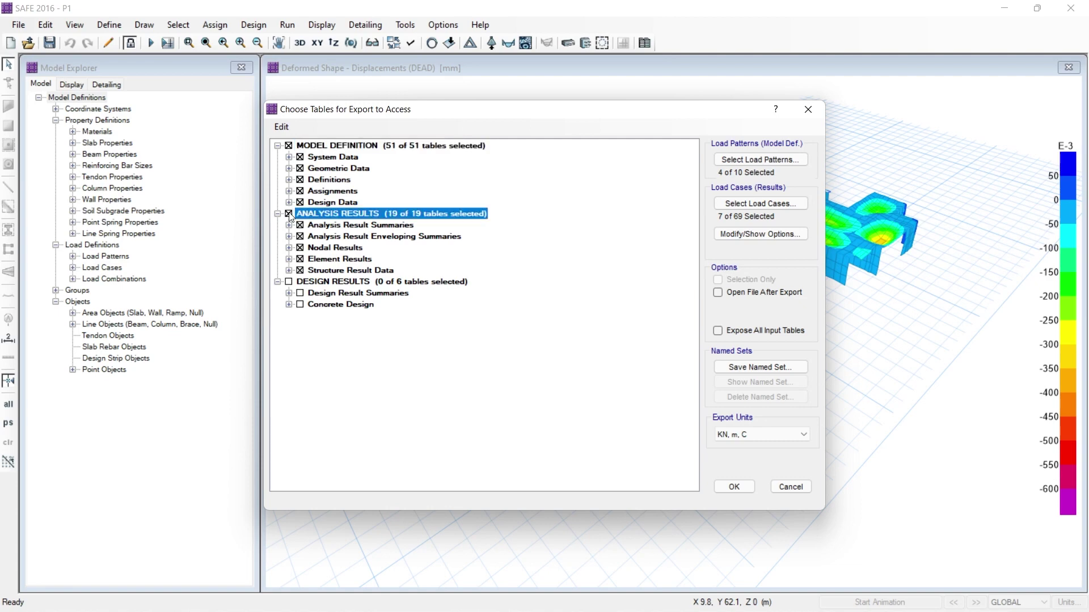
pyautogui.click(763, 161)
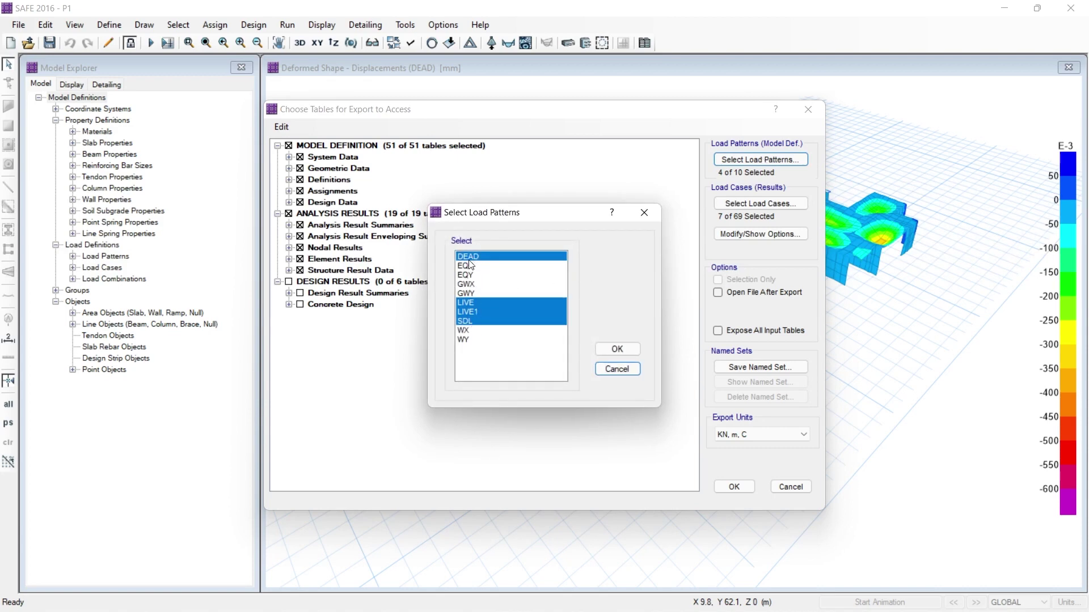
pyautogui.click(611, 349)
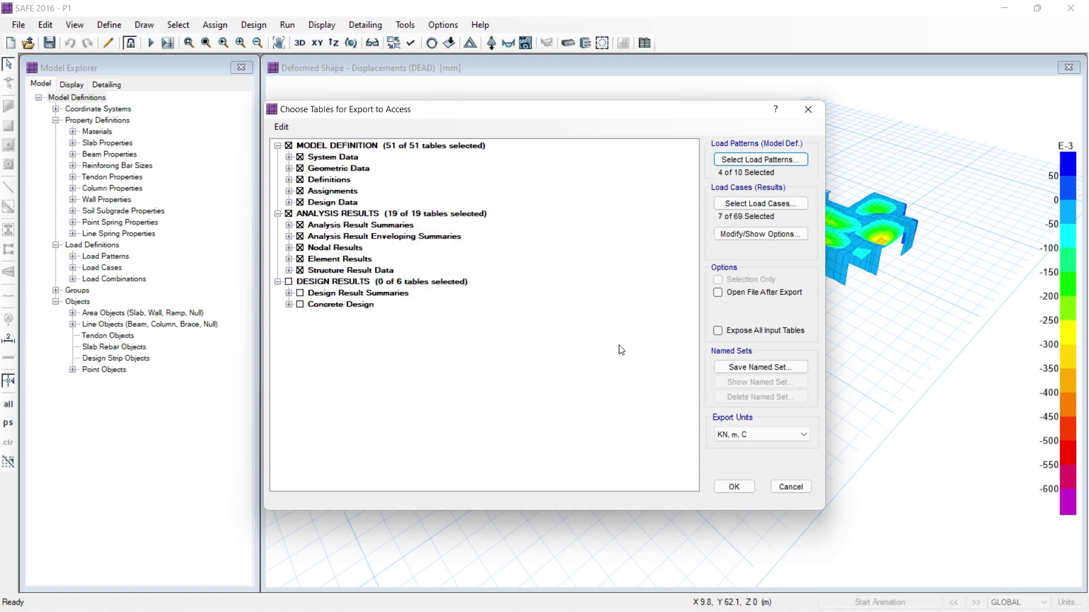
# Step: In the export load cases, exclude 1.5DL+1.5WY and add 1.5DL+1.5LL and SDL
pyautogui.click(765, 203)
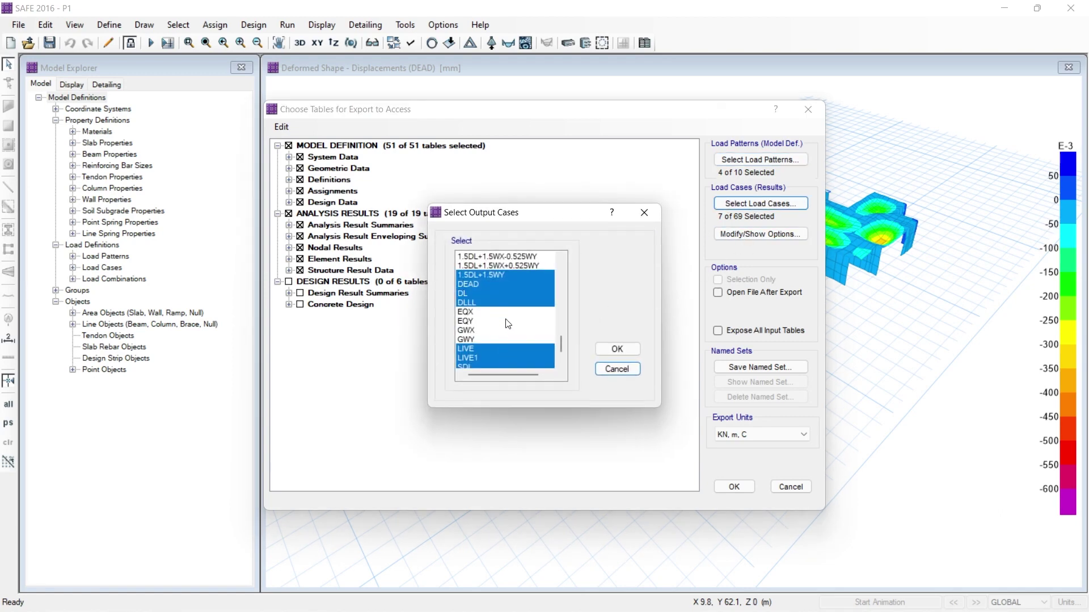
pyautogui.scroll(-1, 505, 329)
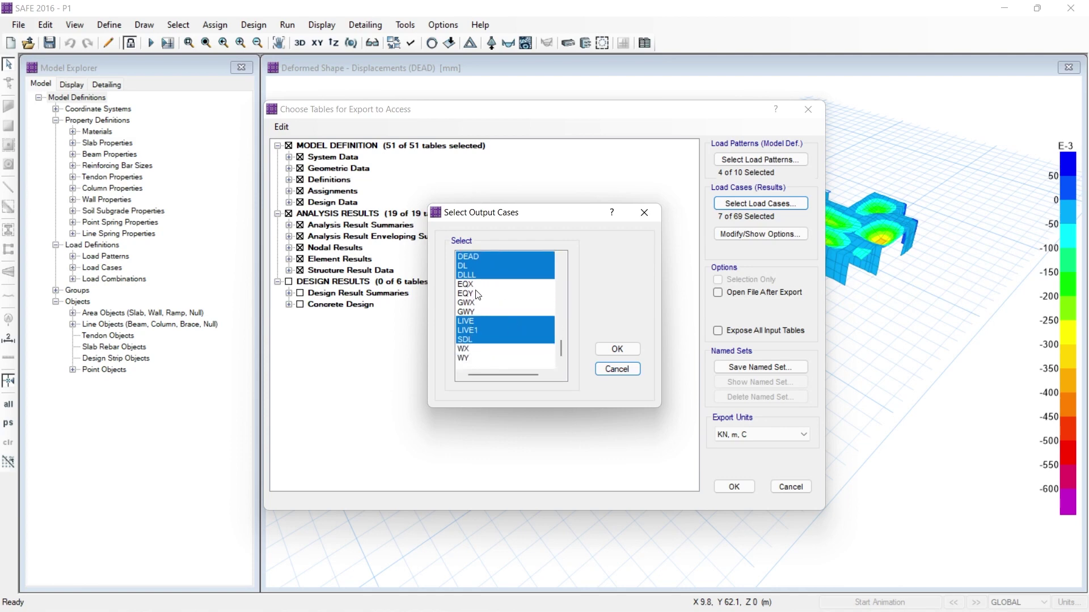
pyautogui.scroll(1, 477, 295)
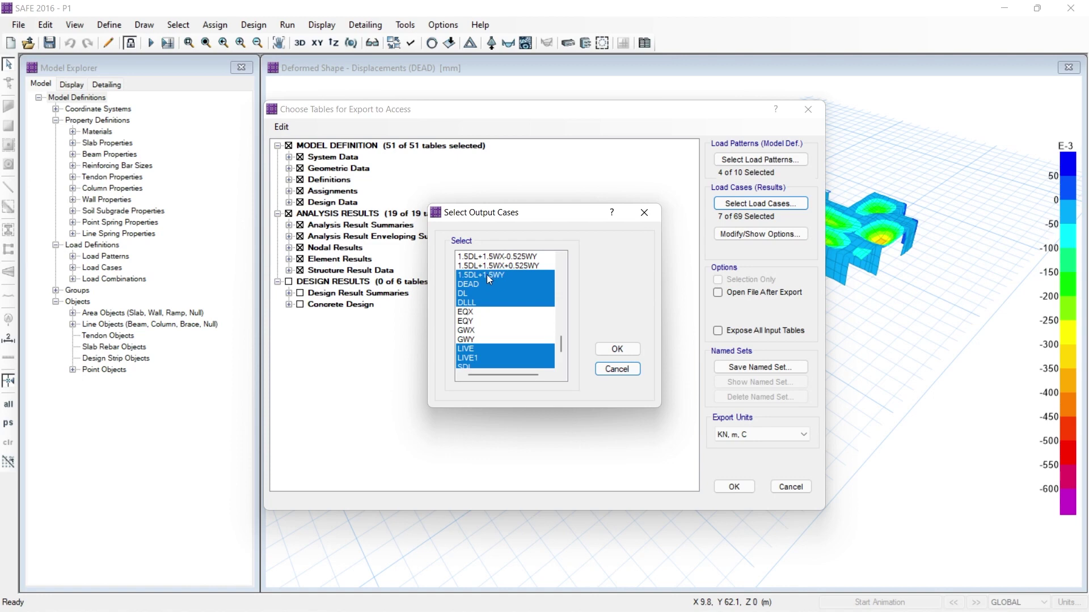
pyautogui.keyDown('ctrl'); pyautogui.click(486, 274); pyautogui.keyUp('ctrl')
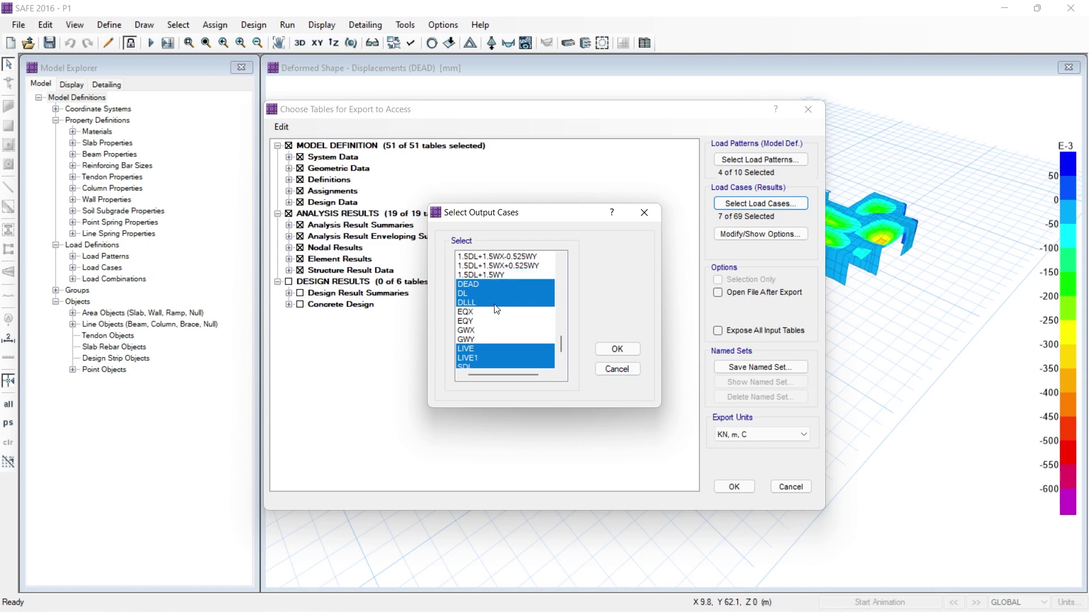
pyautogui.moveTo(560, 342)
pyautogui.mouseDown()
pyautogui.moveTo(556, 273)
pyautogui.moveTo(557, 331)
pyautogui.mouseUp()
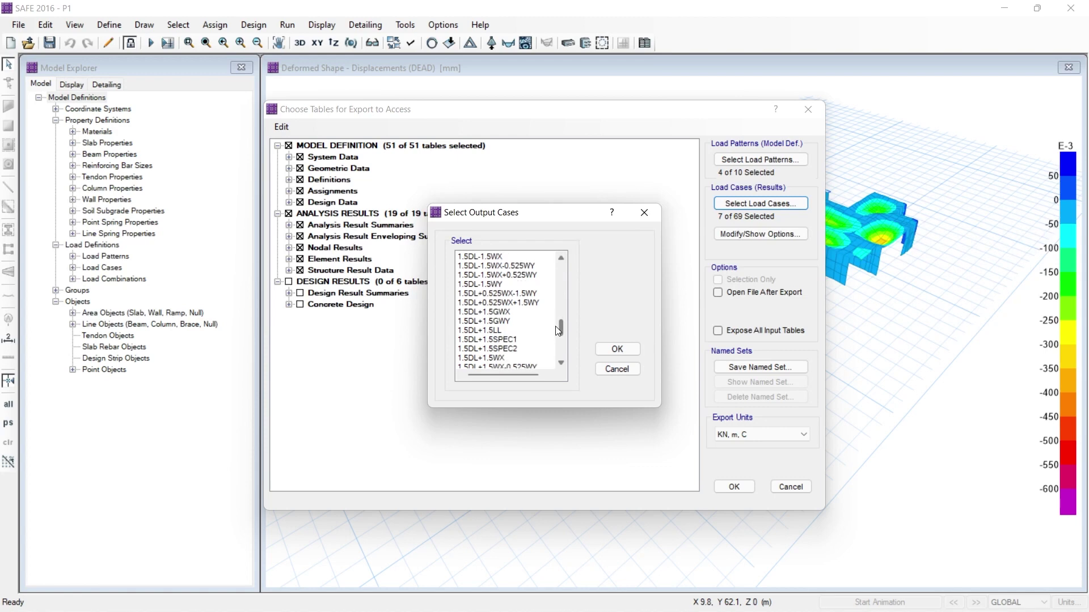
pyautogui.click(501, 331)
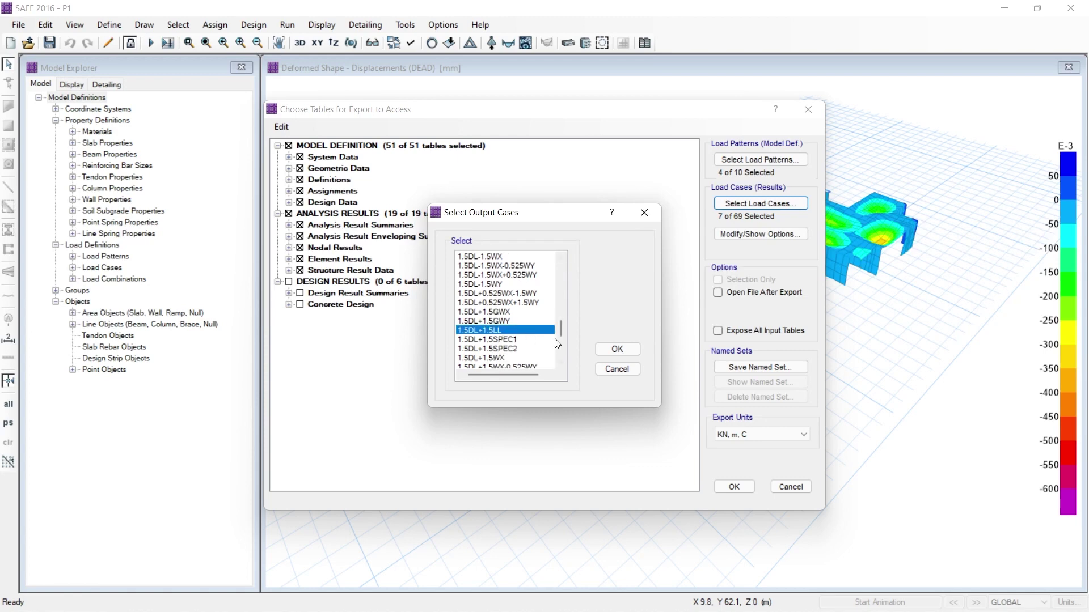
pyautogui.moveTo(561, 333); pyautogui.dragTo(561, 346)
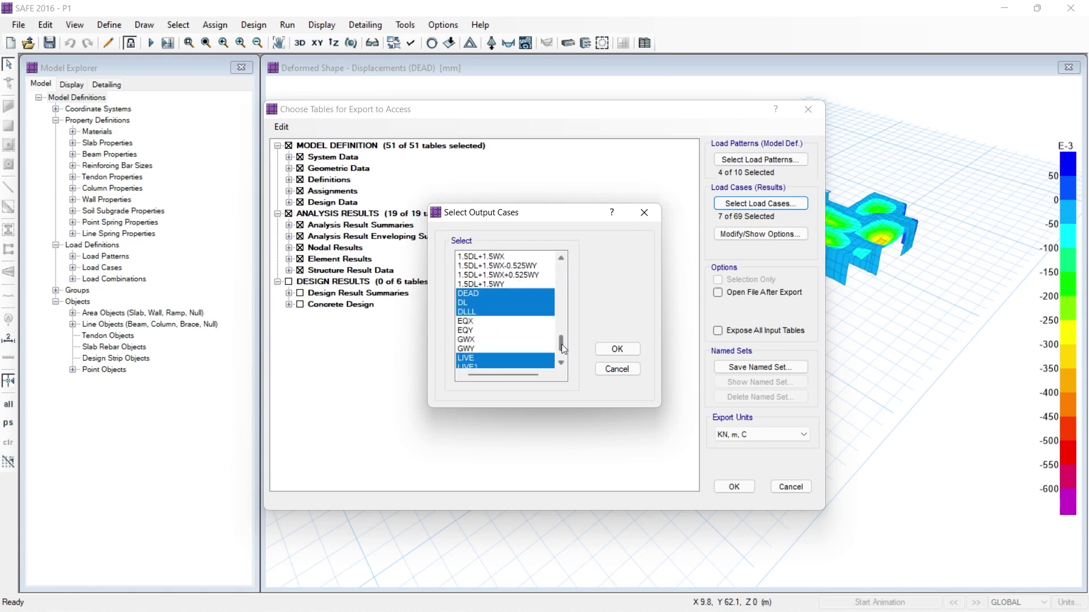
pyautogui.scroll(-1, 486, 342)
pyautogui.click(486, 346)
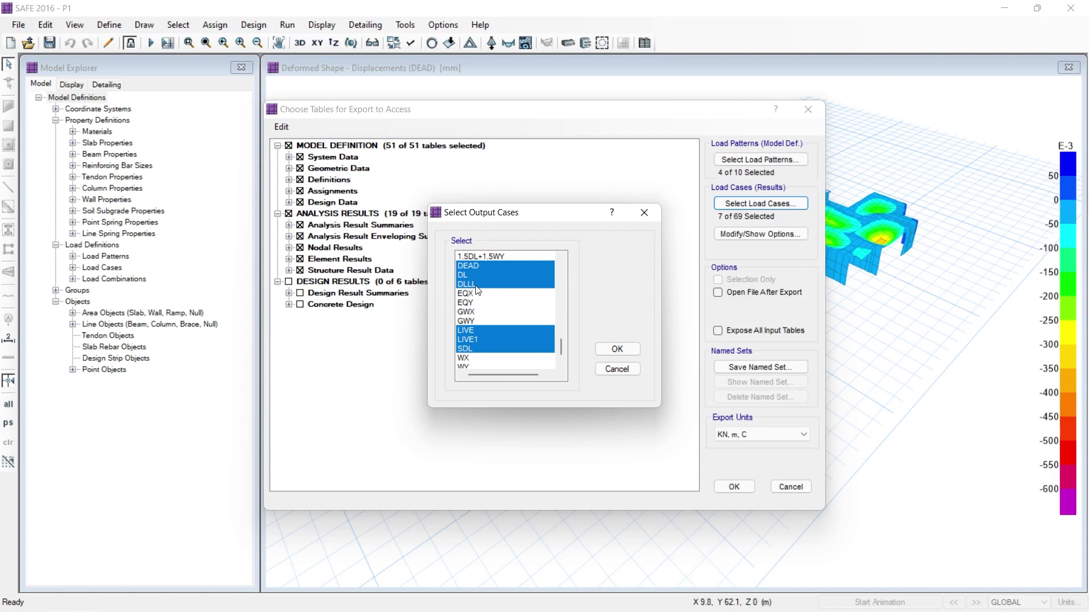
# Step: Drop DLLL from the exported load cases and confirm the six-case selection
pyautogui.scroll(-1, 493, 320)
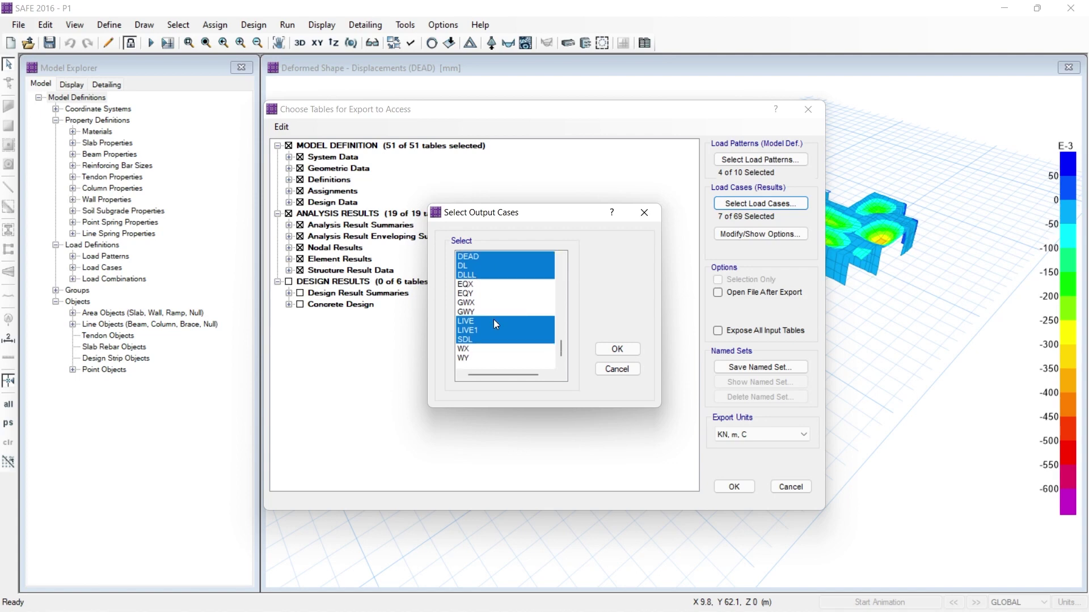
pyautogui.scroll(4, 494, 320)
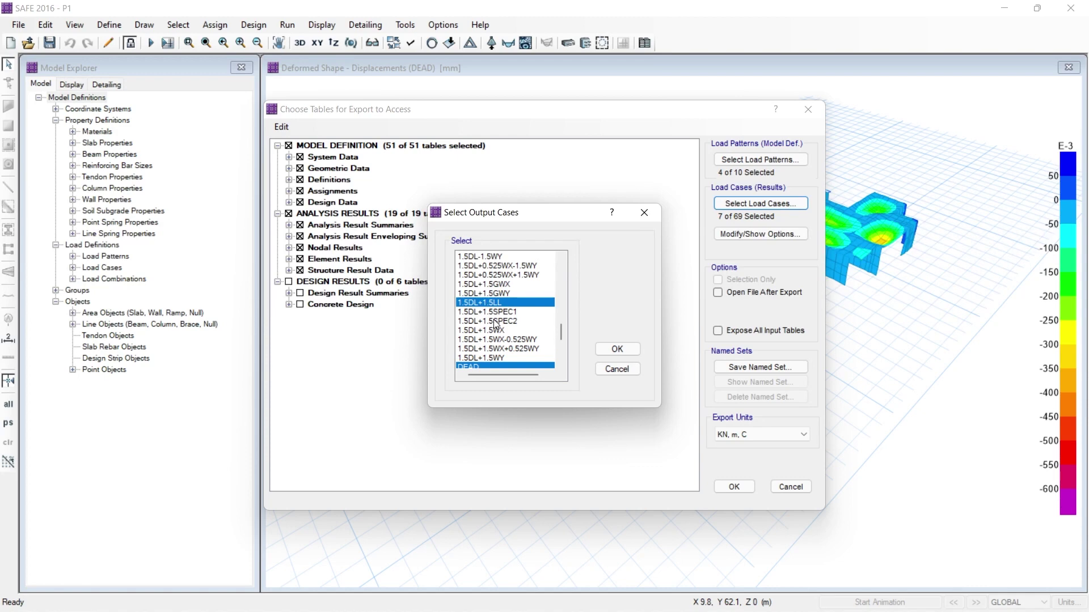
pyautogui.scroll(-2, 494, 324)
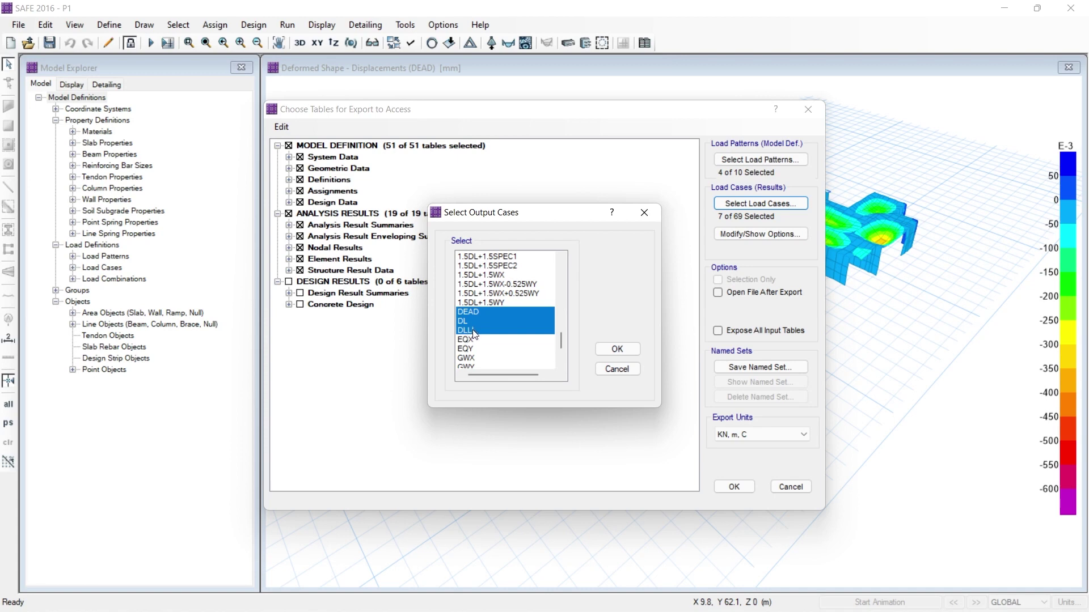
pyautogui.keyDown('ctrl'); pyautogui.click(473, 330); pyautogui.keyUp('ctrl')
pyautogui.scroll(-2, 485, 328)
pyautogui.keyDown('ctrl'); pyautogui.moveTo(485, 322); pyautogui.dragTo(489, 340); pyautogui.keyUp('ctrl')
pyautogui.scroll(3, 488, 341)
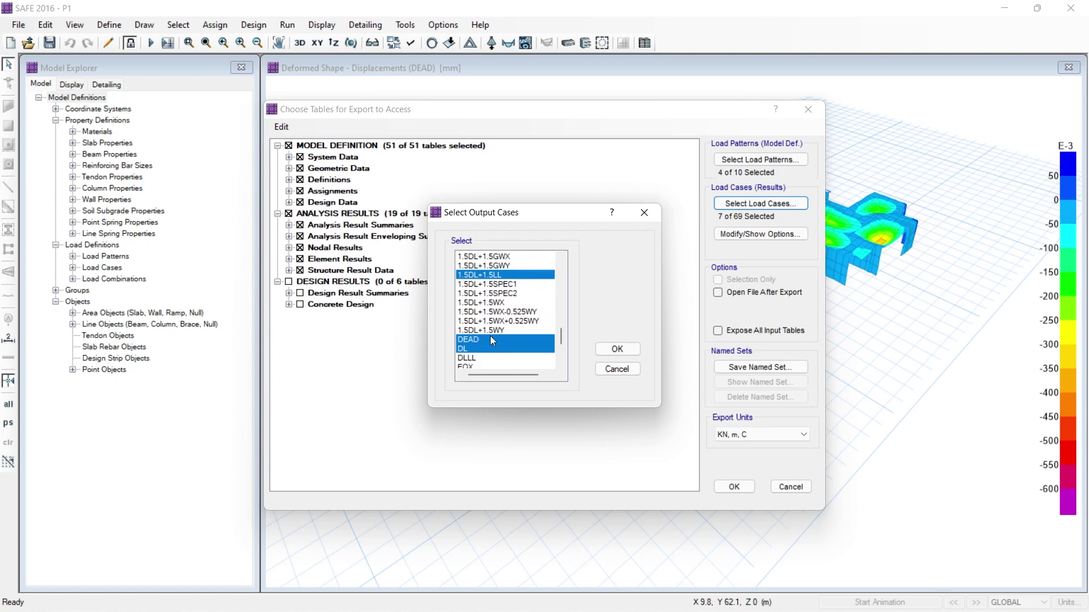
pyautogui.click(618, 349)
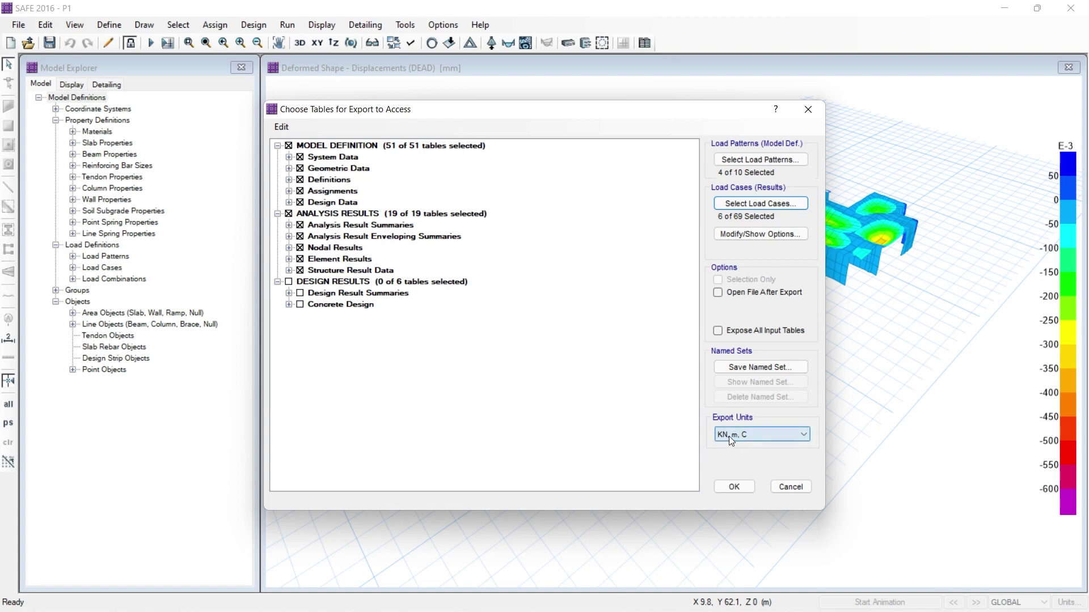
# Step: Confirm the table selection, set the save location to SAFE FILE as P1.accdb, then close the save dialog
pyautogui.click(733, 487)
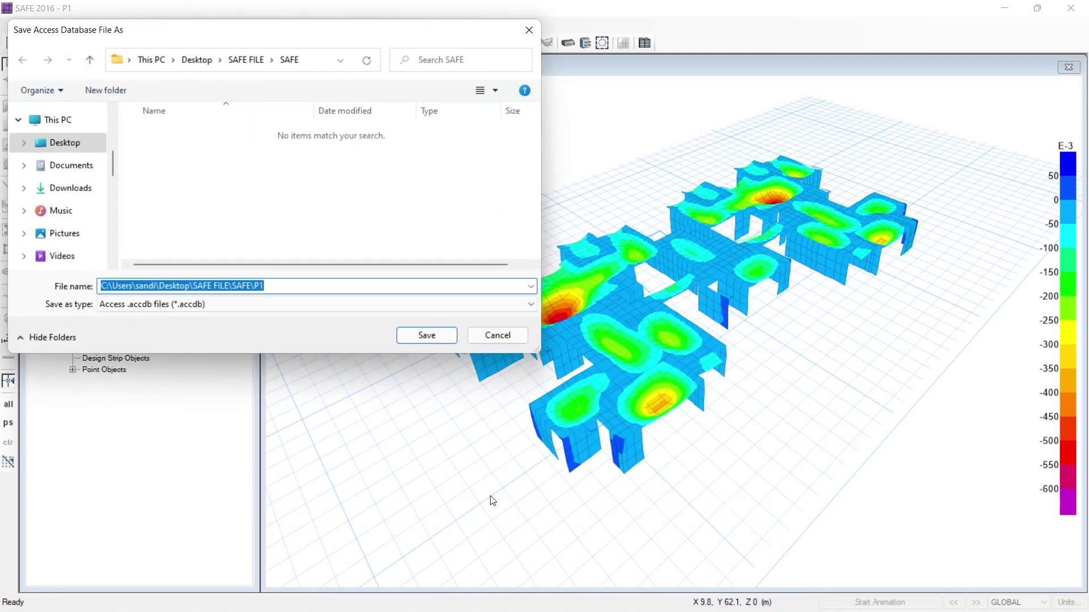
pyautogui.click(90, 62)
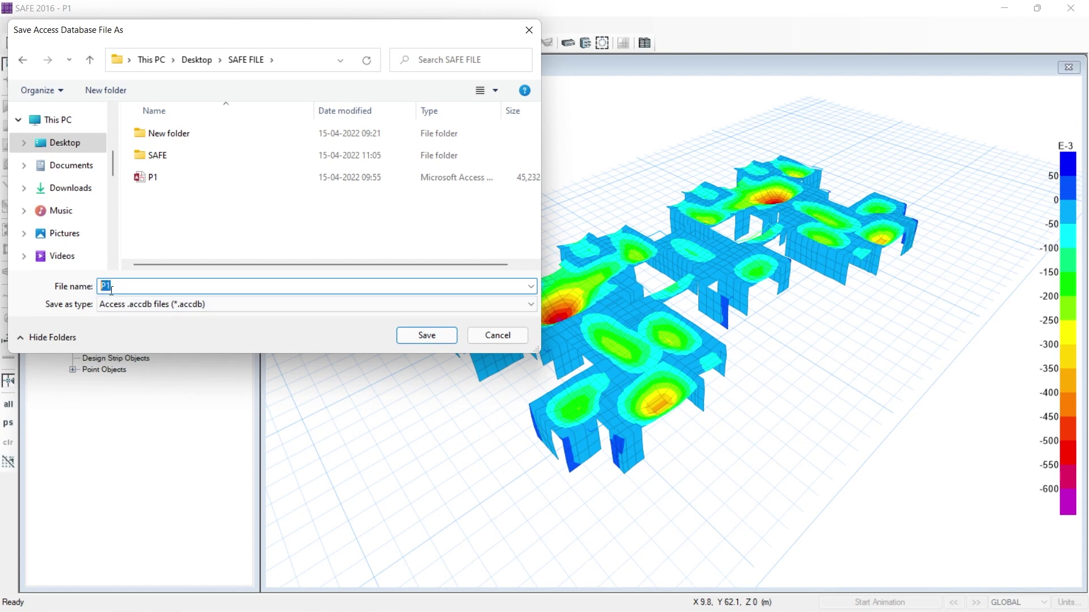
pyautogui.click(110, 287)
pyautogui.click(529, 29)
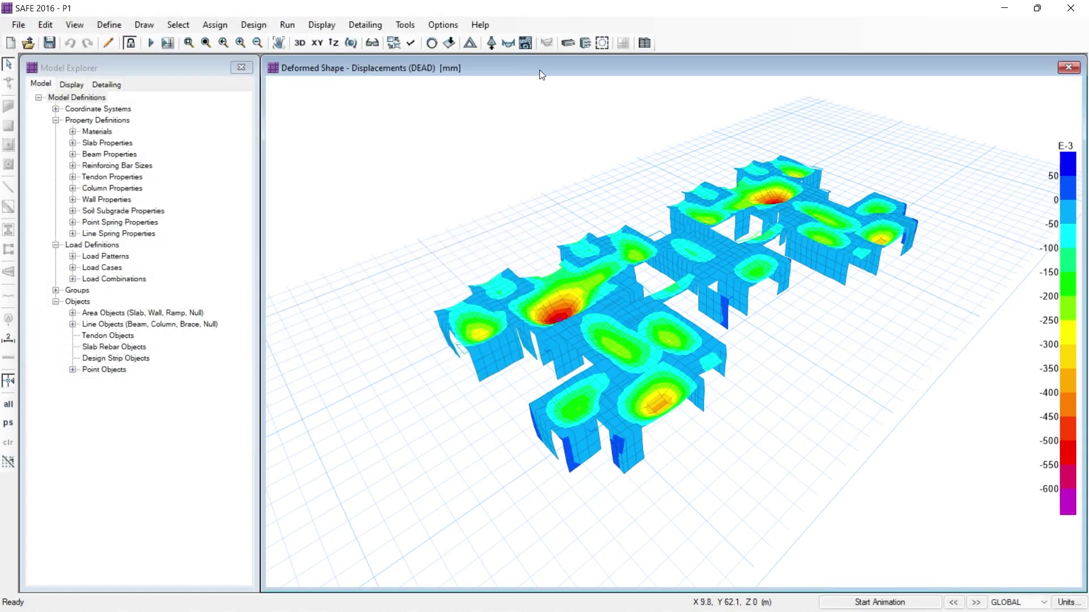
# Step: Minimize SAFE 2016 and bring RCDC FE CONNECT Edition to the front
pyautogui.click(1002, 8)
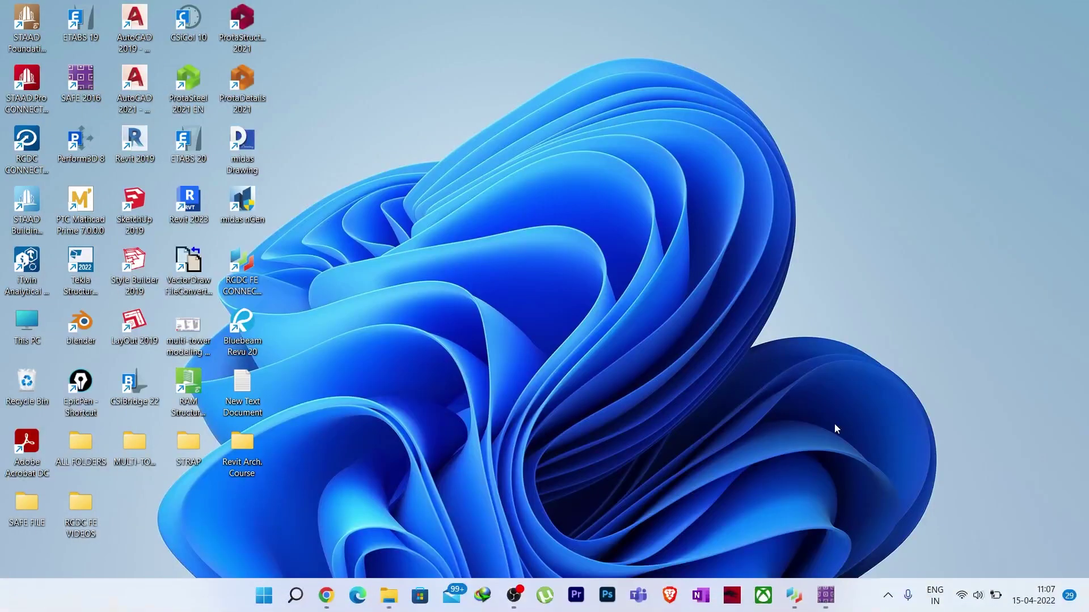
pyautogui.click(795, 597)
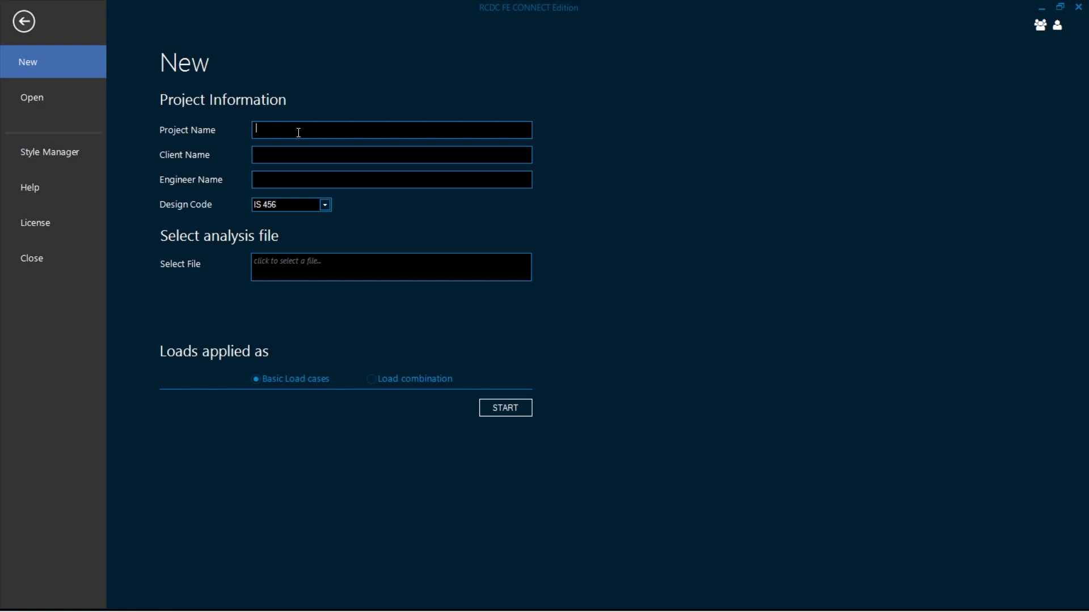
# Step: Name the project P1, enter the client and engineer names, and keep design code IS 456
pyautogui.write('P1')
pyautogui.write('ilu')
pyautogui.write('straca')
pyautogui.write('Sandip')
pyautogui.click(306, 205)
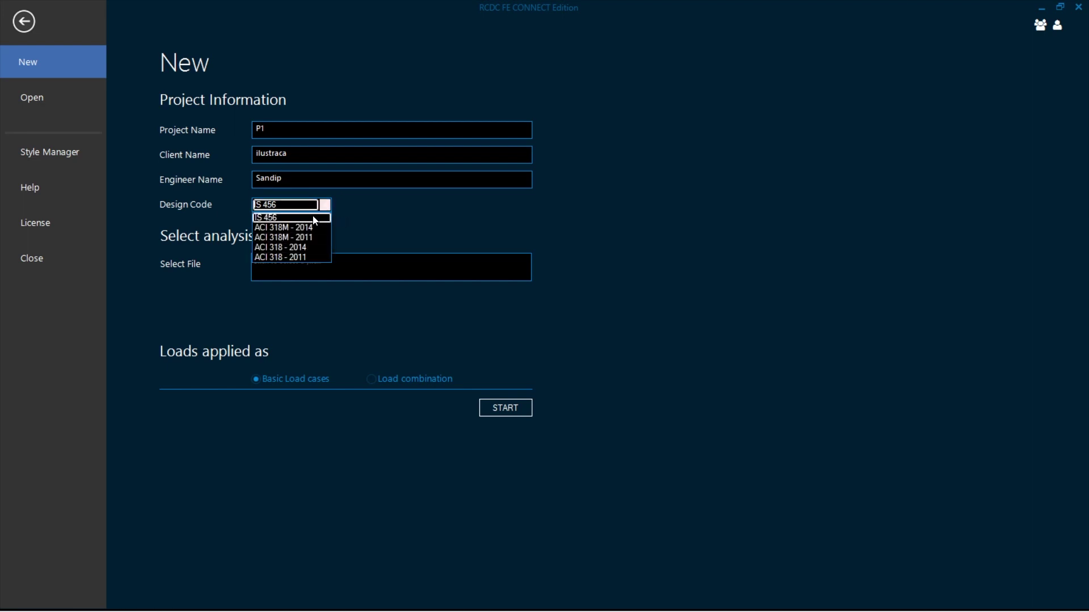
pyautogui.click(314, 218)
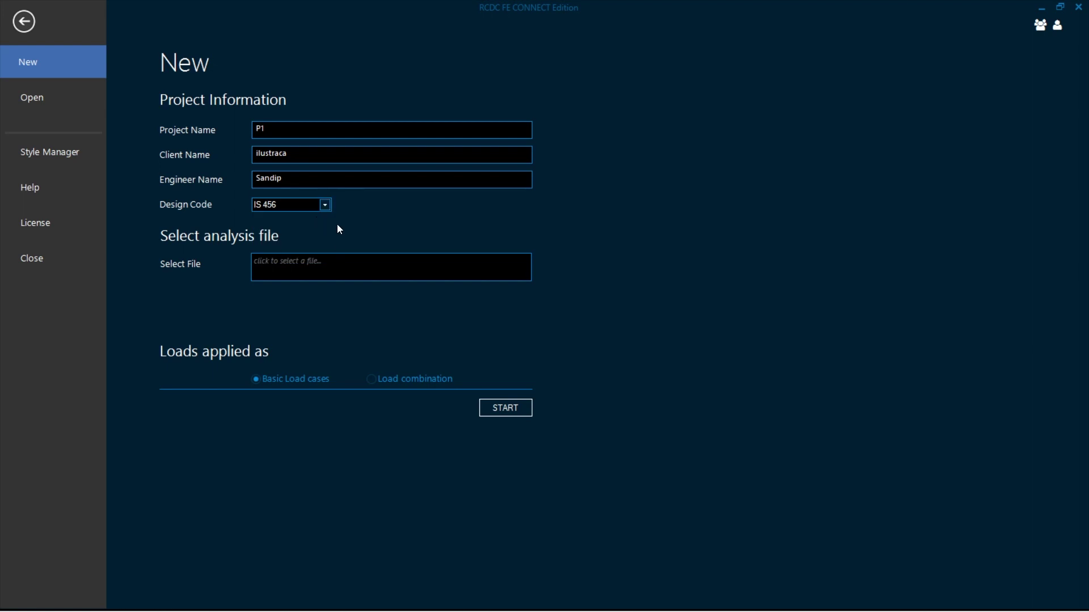
pyautogui.click(320, 269)
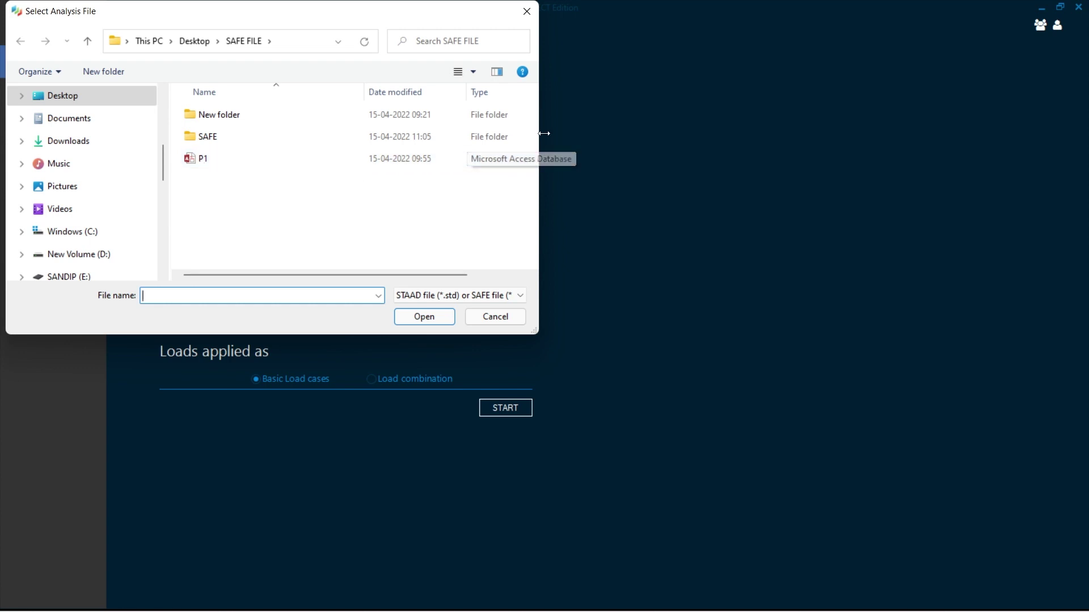
# Step: Choose P1.accdb from the SAFE FILE folder as the analysis file
pyautogui.moveTo(539, 132); pyautogui.dragTo(650, 133)
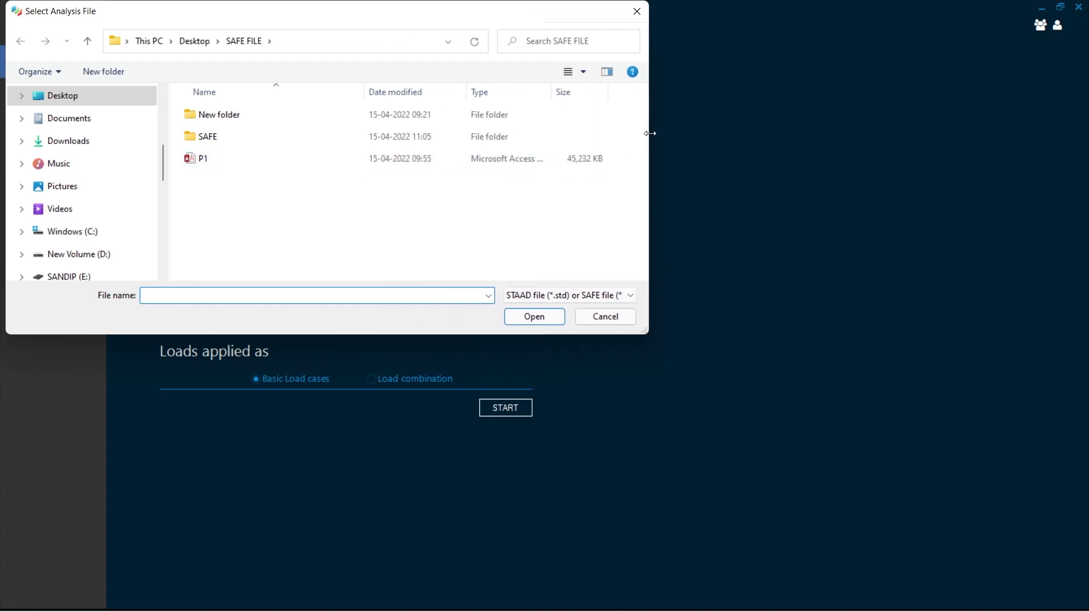
pyautogui.click(557, 166)
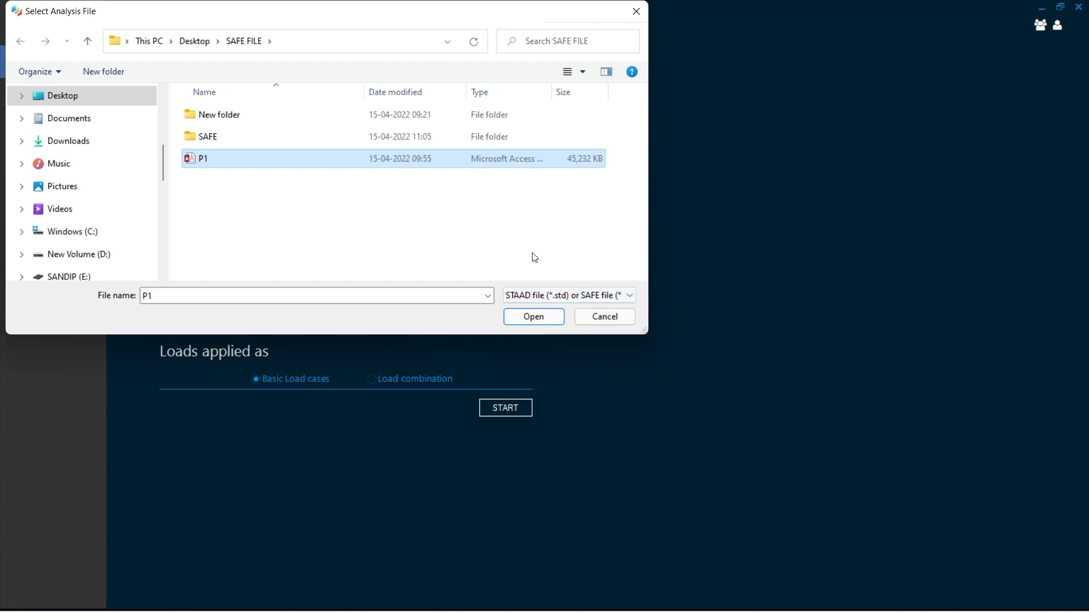
pyautogui.moveTo(720, 605)
pyautogui.click(527, 319)
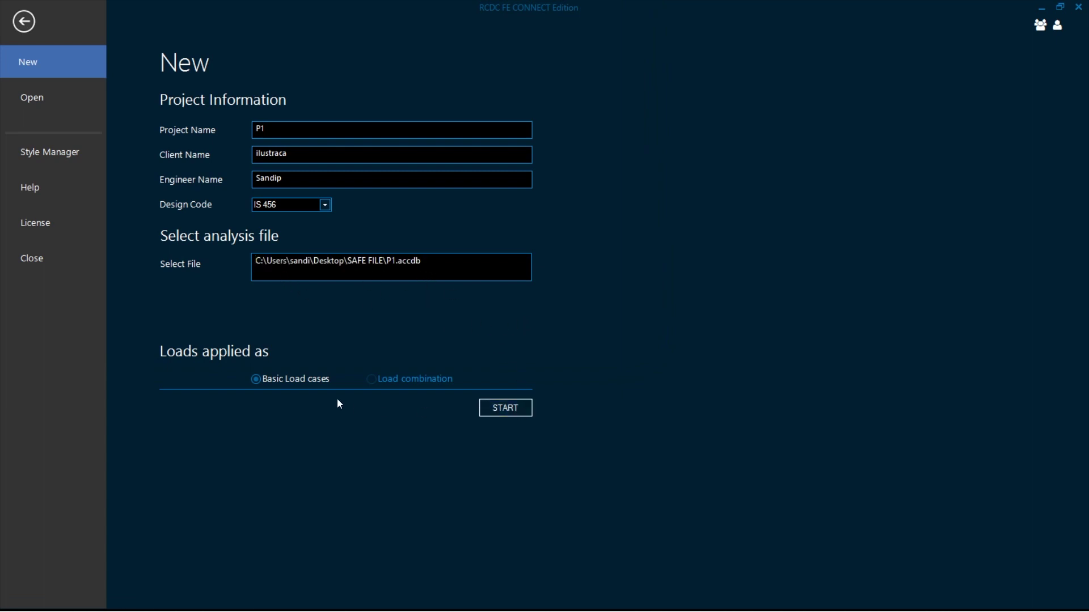
# Step: Create the project from the SAFE model, skipping project association and confirming with Yes
pyautogui.click(505, 408)
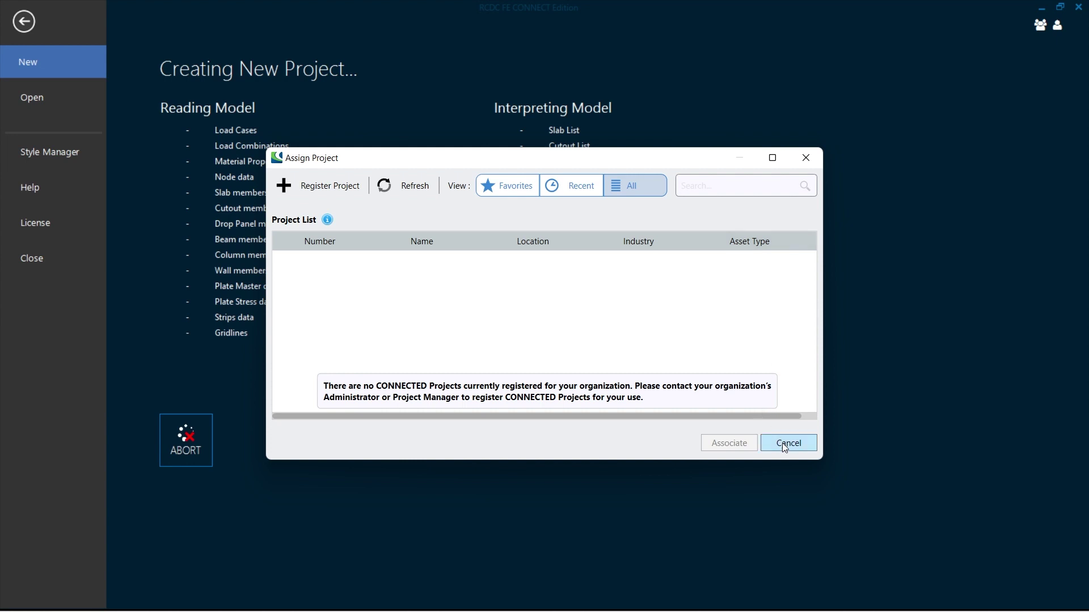
pyautogui.click(786, 444)
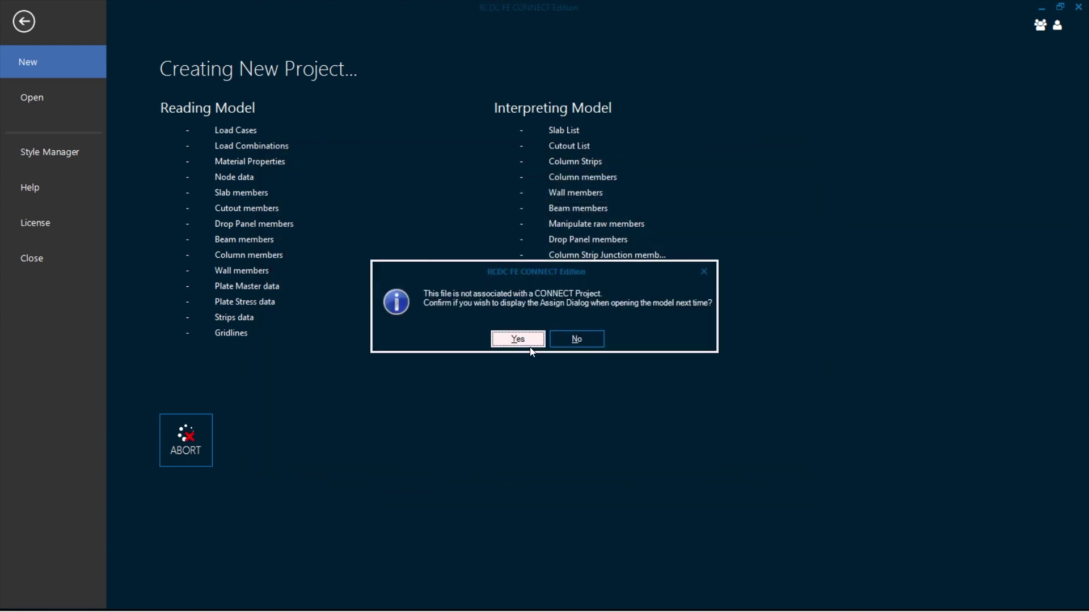
pyautogui.click(513, 336)
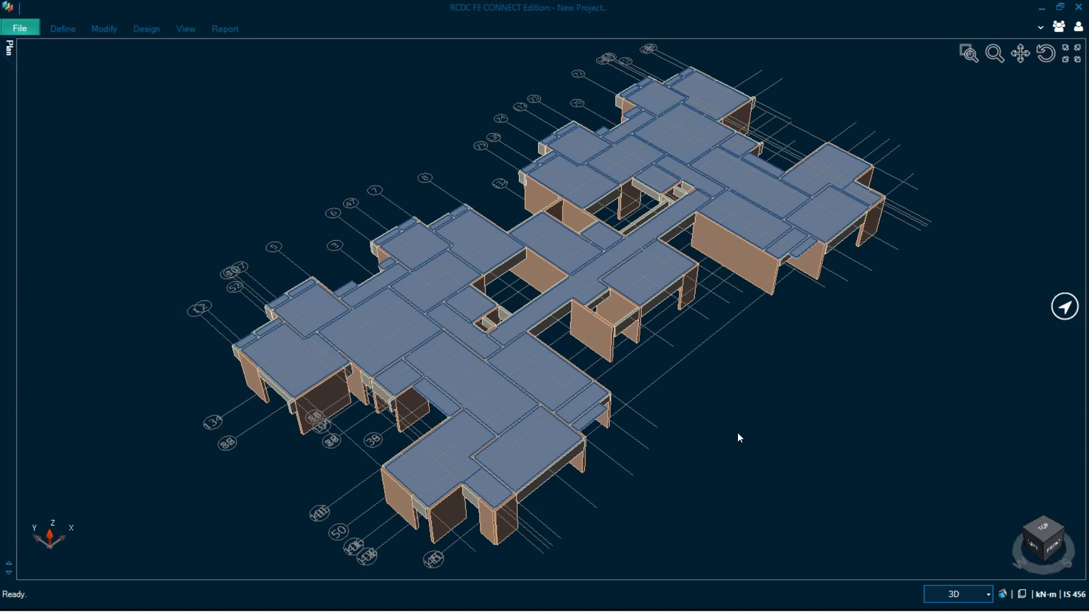
# Step: Orbit the slab-and-wall model to a lower frontal view and show the Design ribbon tools
pyautogui.moveTo(731, 439); pyautogui.dragTo(706, 459, button='middle')
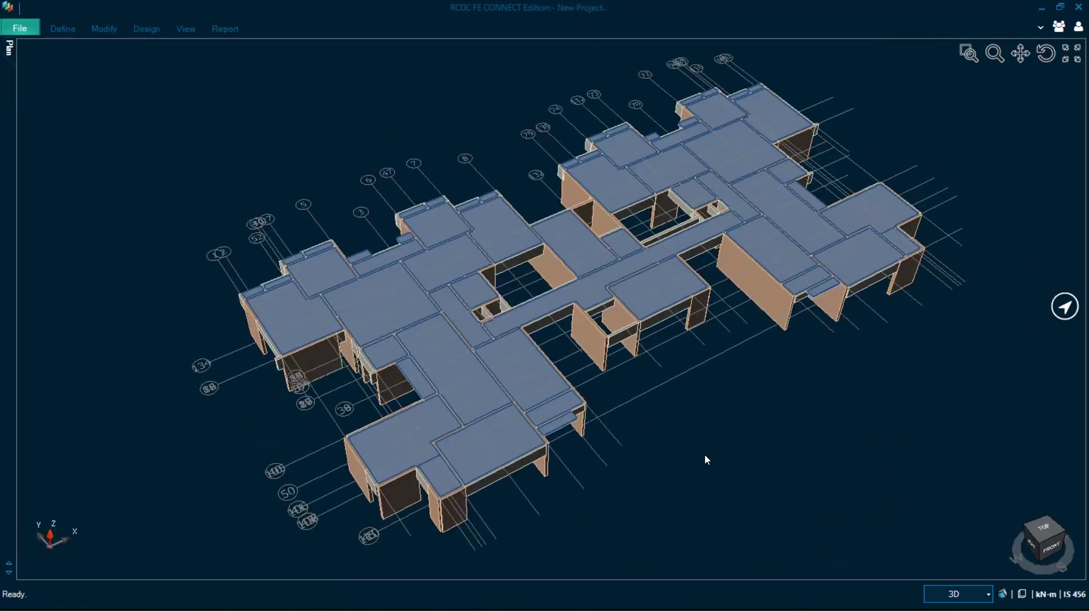
pyautogui.scroll(2, 616, 472)
pyautogui.scroll(-2, 615, 472)
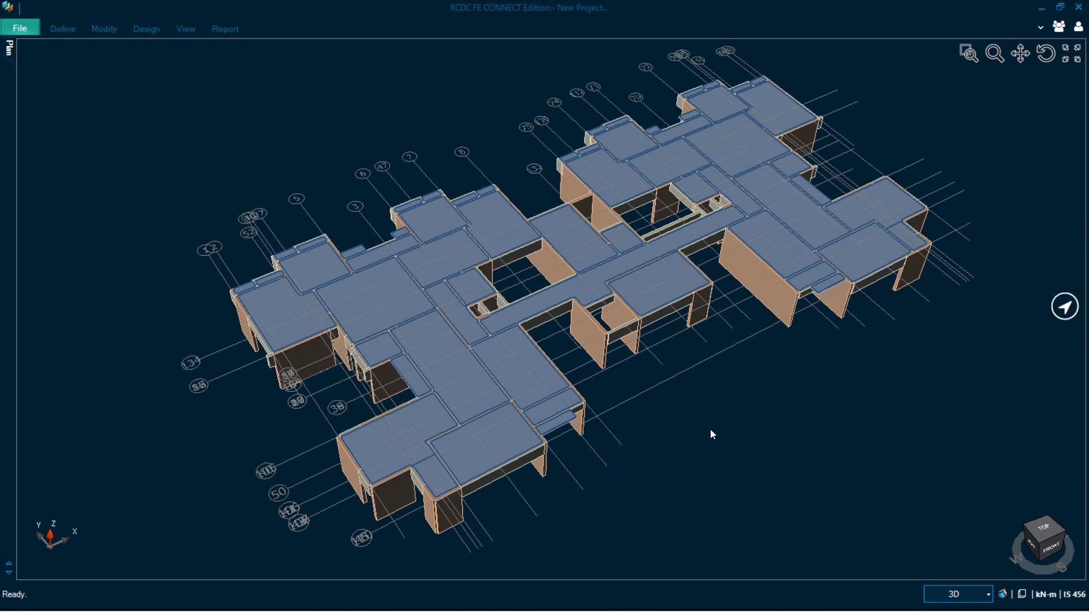
pyautogui.moveTo(719, 427)
pyautogui.mouseDown(button='middle')
pyautogui.moveTo(695, 427)
pyautogui.moveTo(714, 423)
pyautogui.moveTo(711, 414)
pyautogui.moveTo(700, 418)
pyautogui.moveTo(726, 432)
pyautogui.moveTo(717, 424)
pyautogui.mouseUp(button='middle')
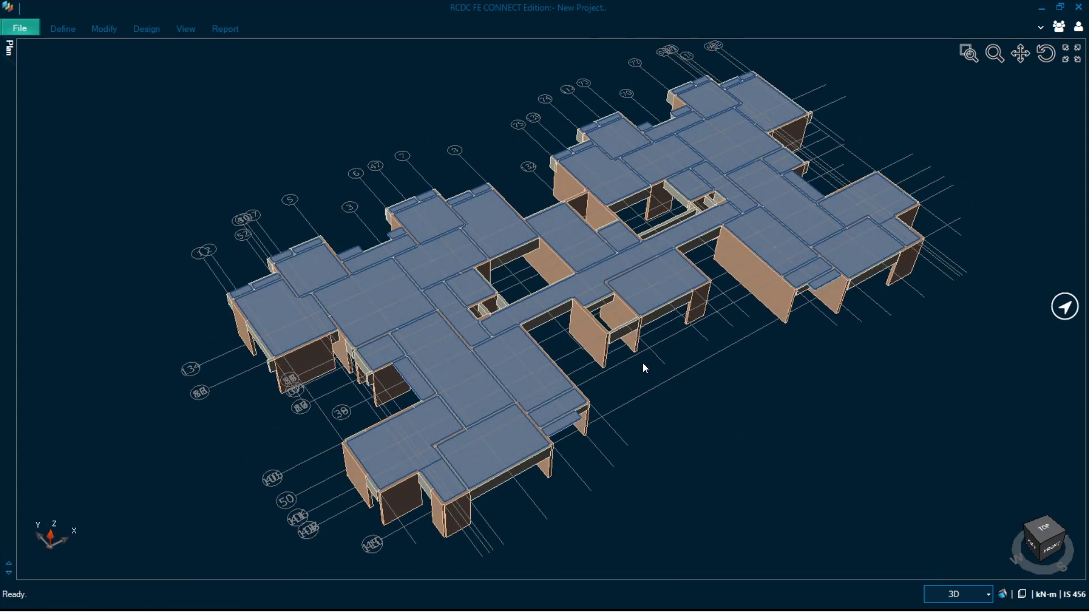
pyautogui.moveTo(676, 344)
pyautogui.mouseDown(button='middle')
pyautogui.moveTo(651, 335)
pyautogui.moveTo(681, 342)
pyautogui.mouseUp(button='middle')
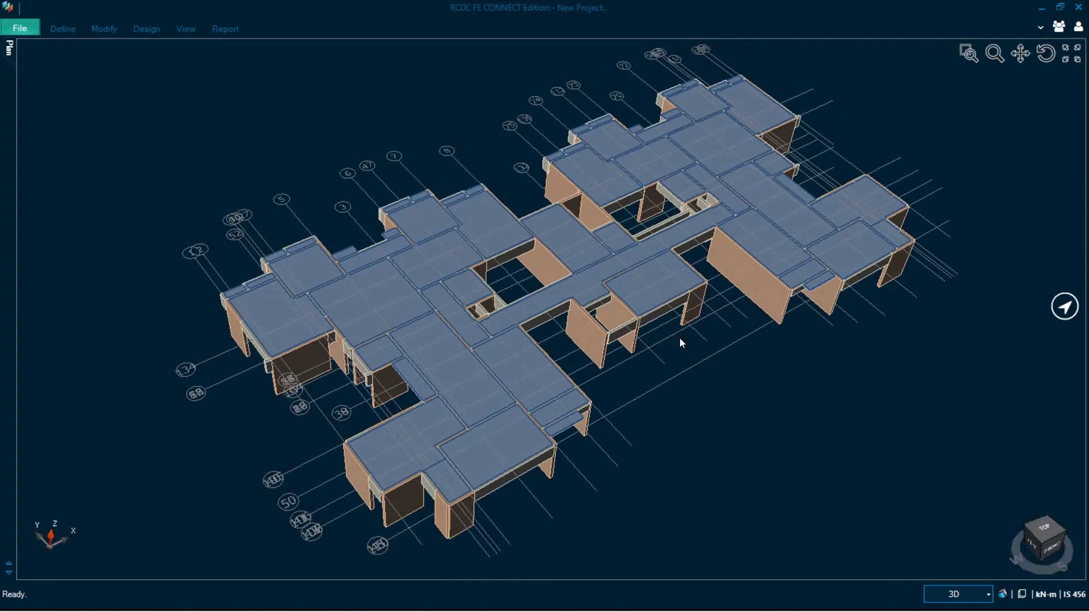
pyautogui.click(142, 31)
# Step: Start the slab design and set DEAD as a dead load and LIVE as a live load
pyautogui.click(19, 55)
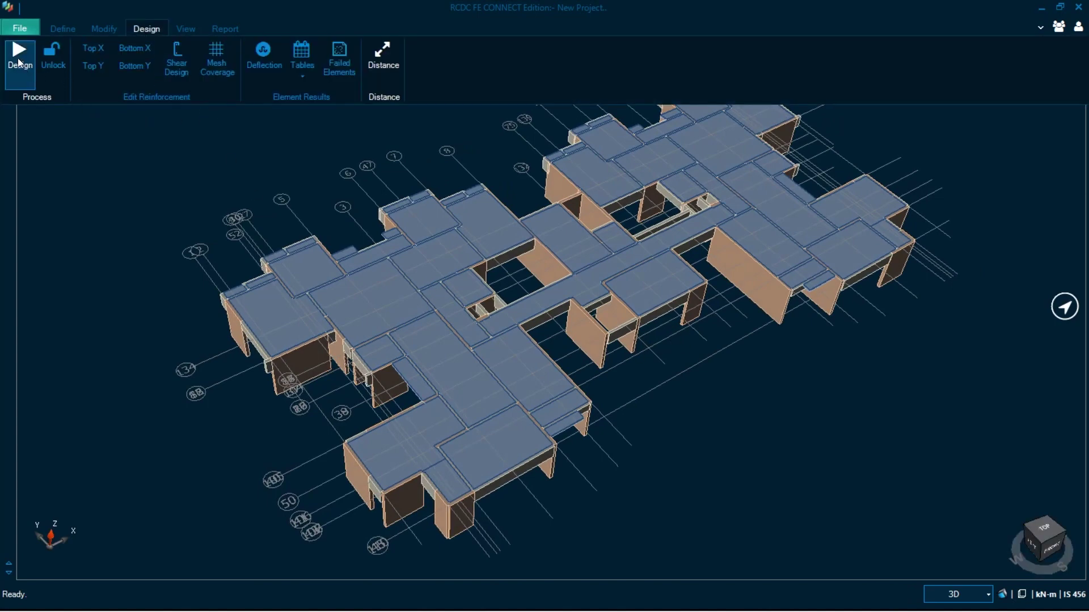
pyautogui.click(504, 230)
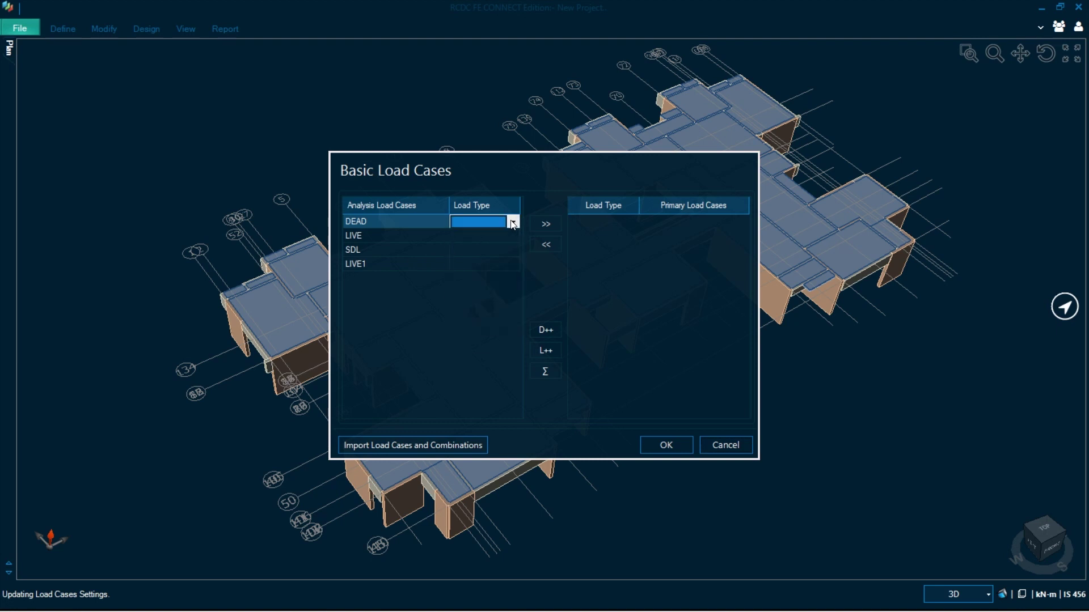
pyautogui.click(513, 222)
pyautogui.click(499, 247)
pyautogui.click(508, 235)
pyautogui.click(512, 235)
pyautogui.click(512, 235)
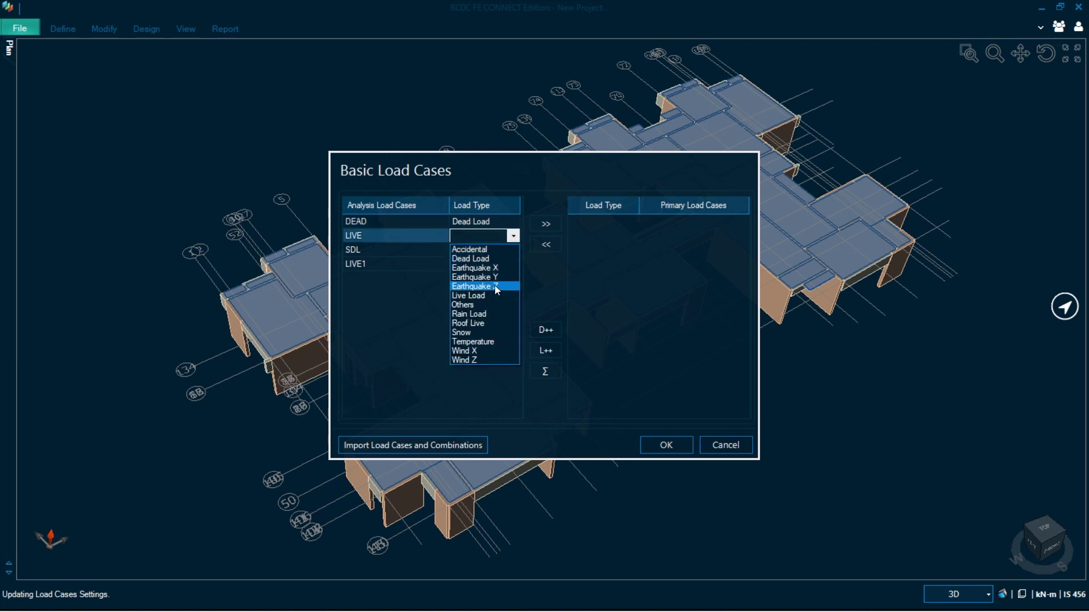
pyautogui.click(492, 296)
# Step: Set SDL as a dead load and LIVE1 as a live load
pyautogui.click(508, 250)
pyautogui.click(513, 250)
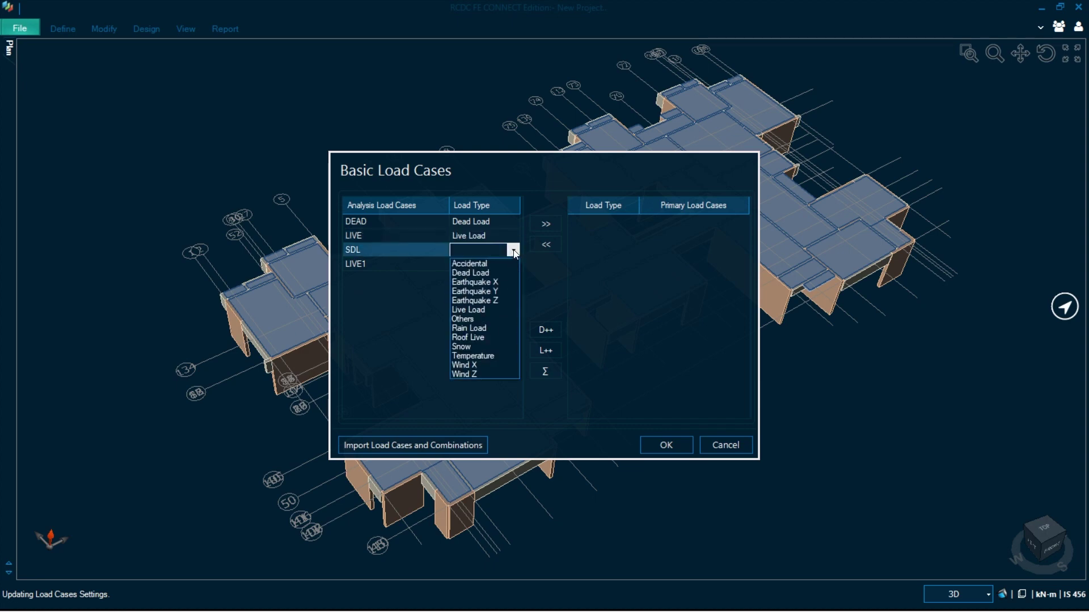
pyautogui.click(499, 273)
pyautogui.click(508, 265)
pyautogui.click(513, 265)
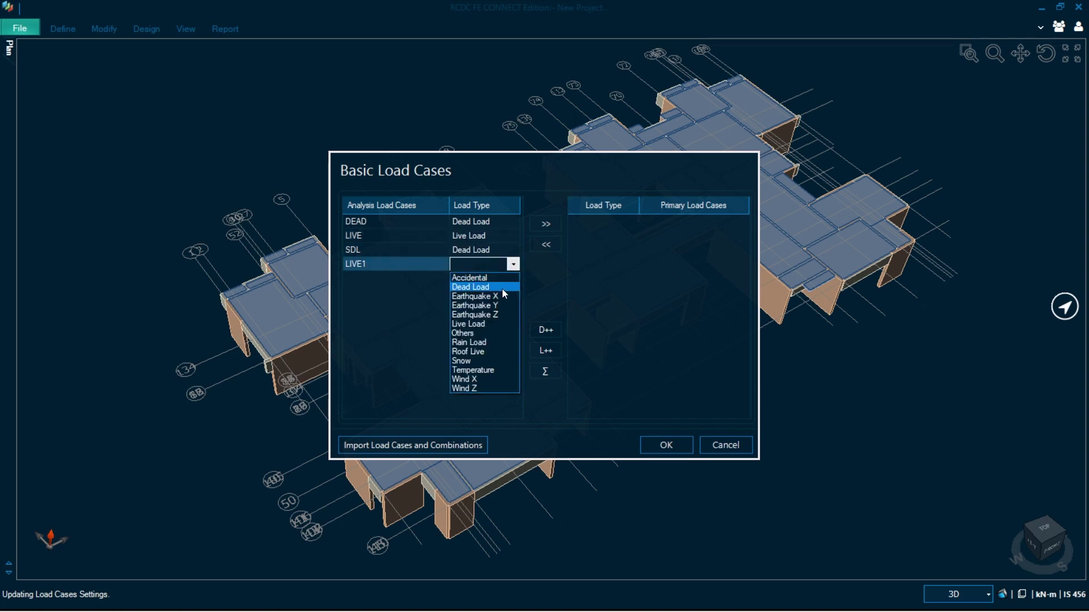
pyautogui.click(495, 327)
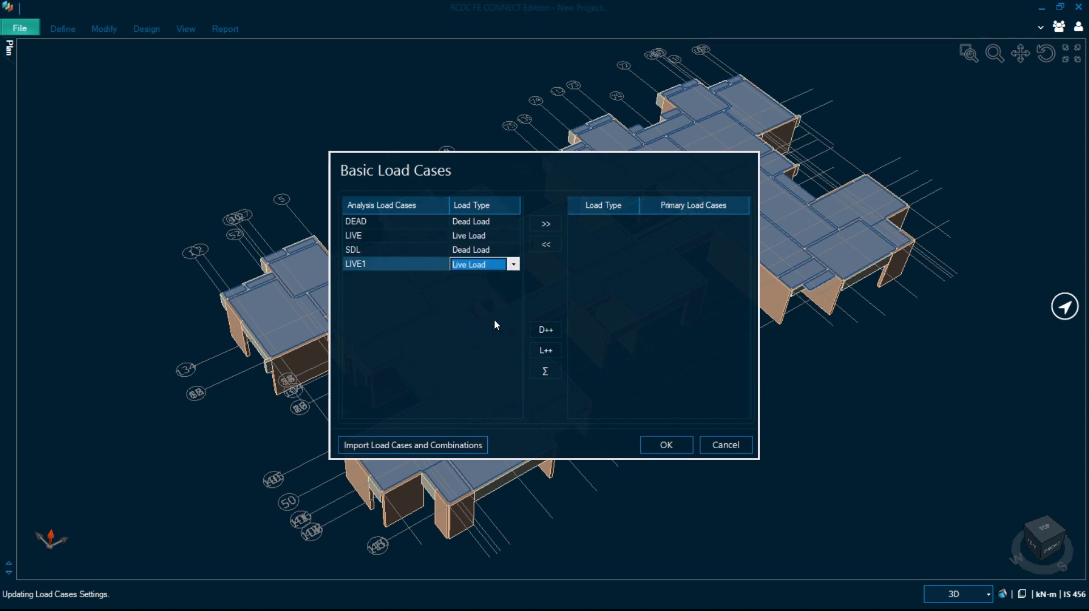
# Step: Move all four load cases to the primary load cases and confirm the load case types
pyautogui.click(543, 225)
pyautogui.moveTo(433, 222); pyautogui.dragTo(438, 265)
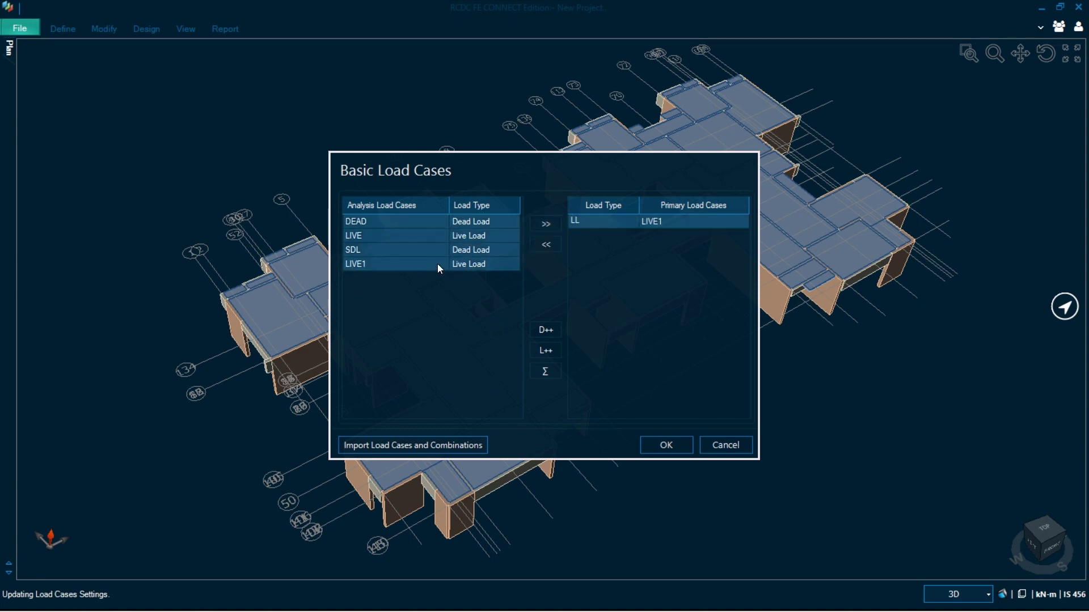
pyautogui.click(544, 224)
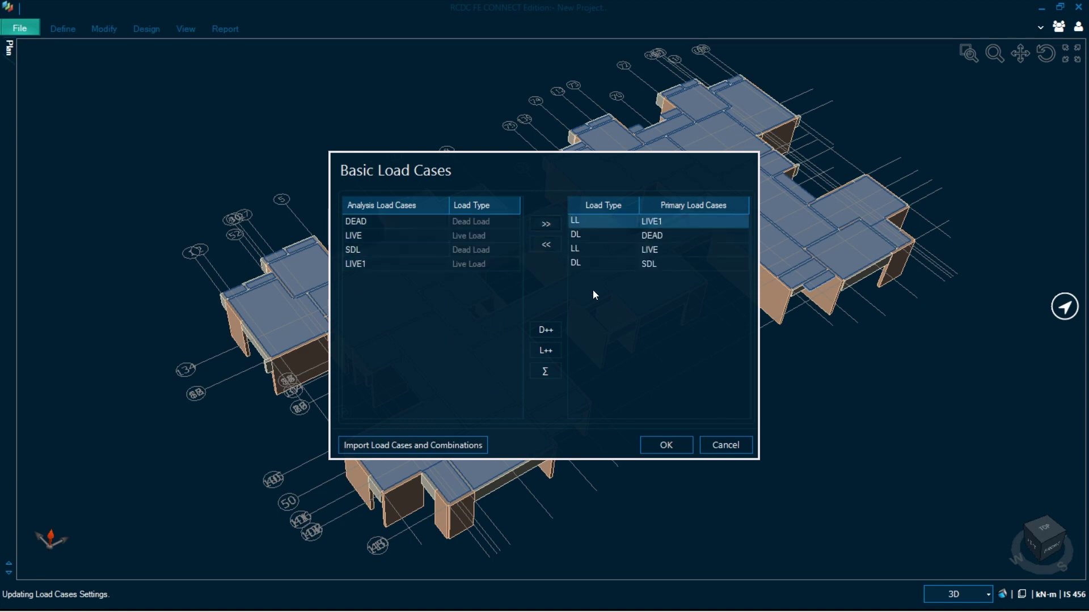
pyautogui.click(665, 445)
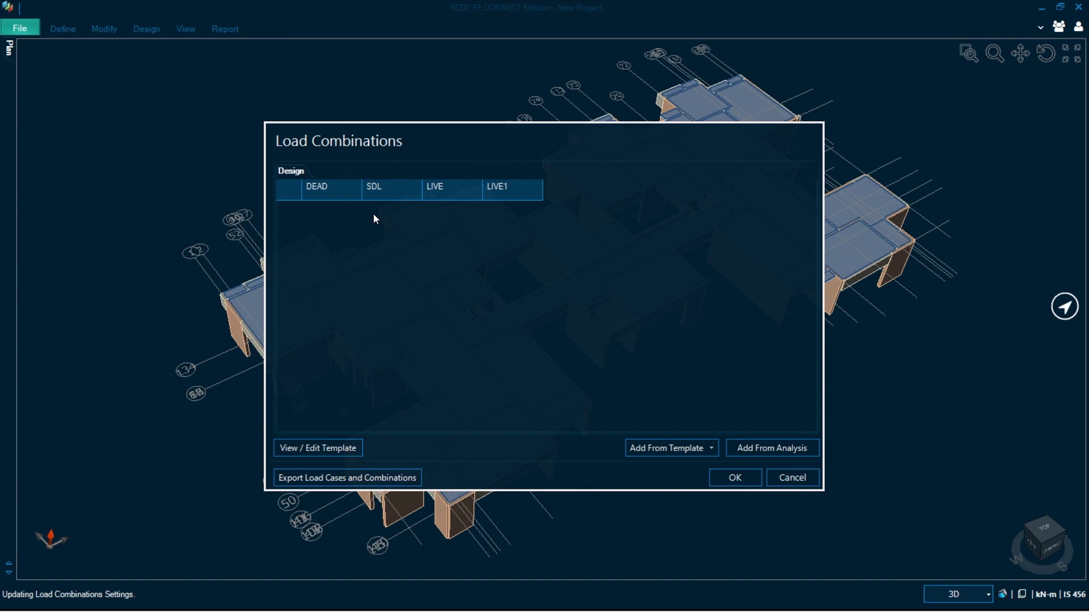
# Step: Add the analysis combinations, excluding the 1.2-factor one, and run the design
pyautogui.click(777, 446)
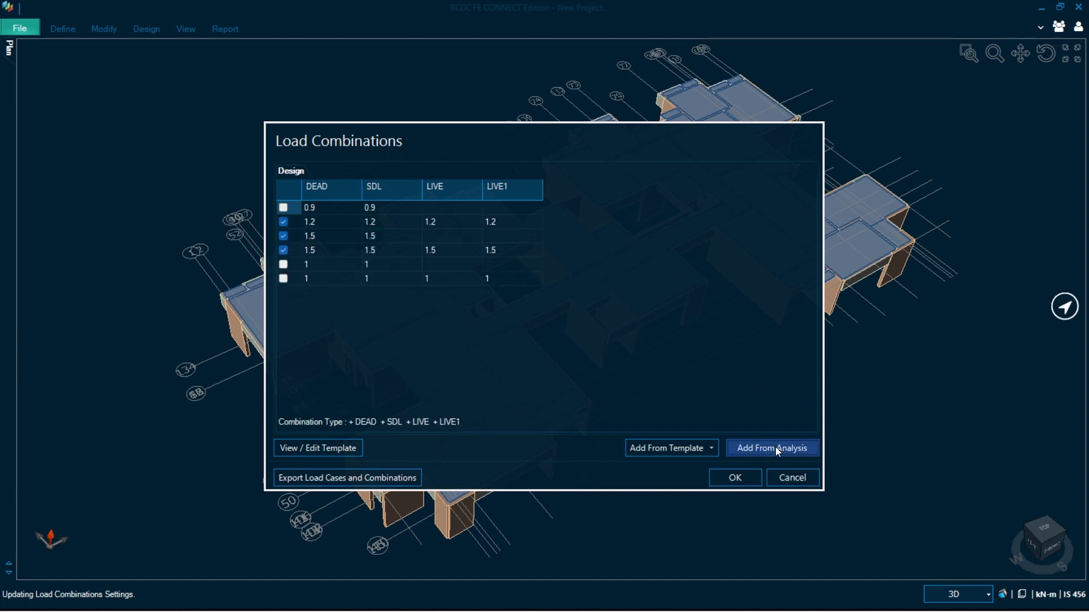
pyautogui.click(283, 222)
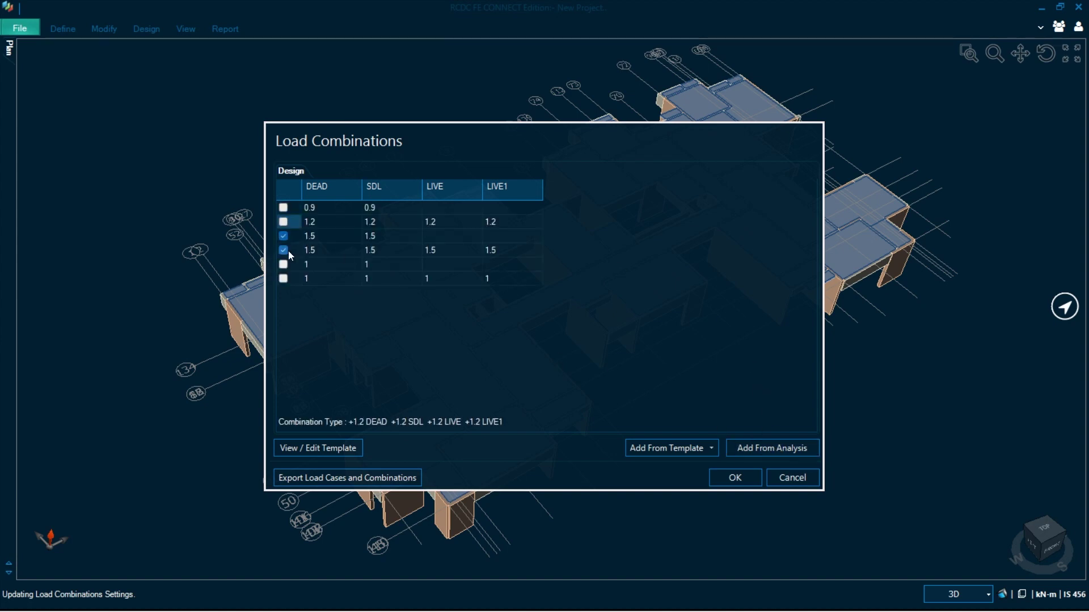
pyautogui.click(731, 480)
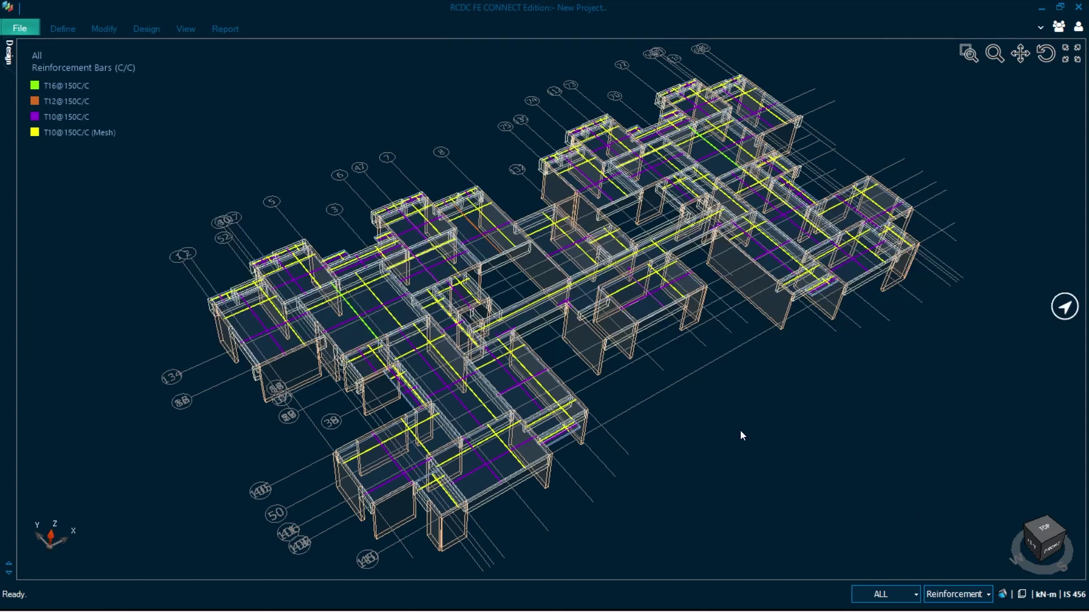
# Step: Display Required reinforcement contours for the Bottom X layer, 125–524 sq mm/m
pyautogui.click(959, 594)
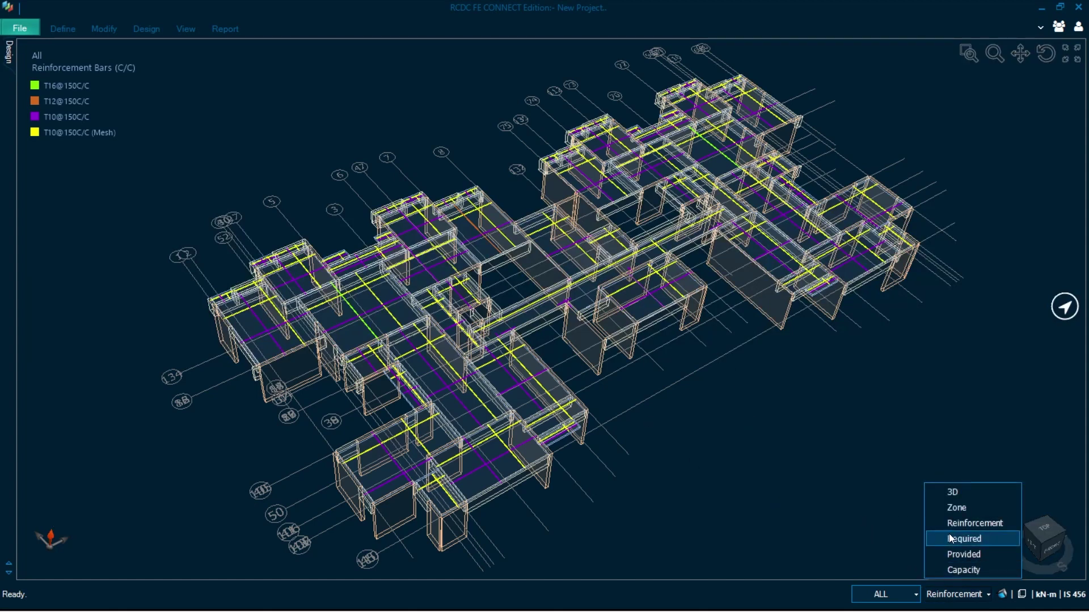
pyautogui.click(951, 540)
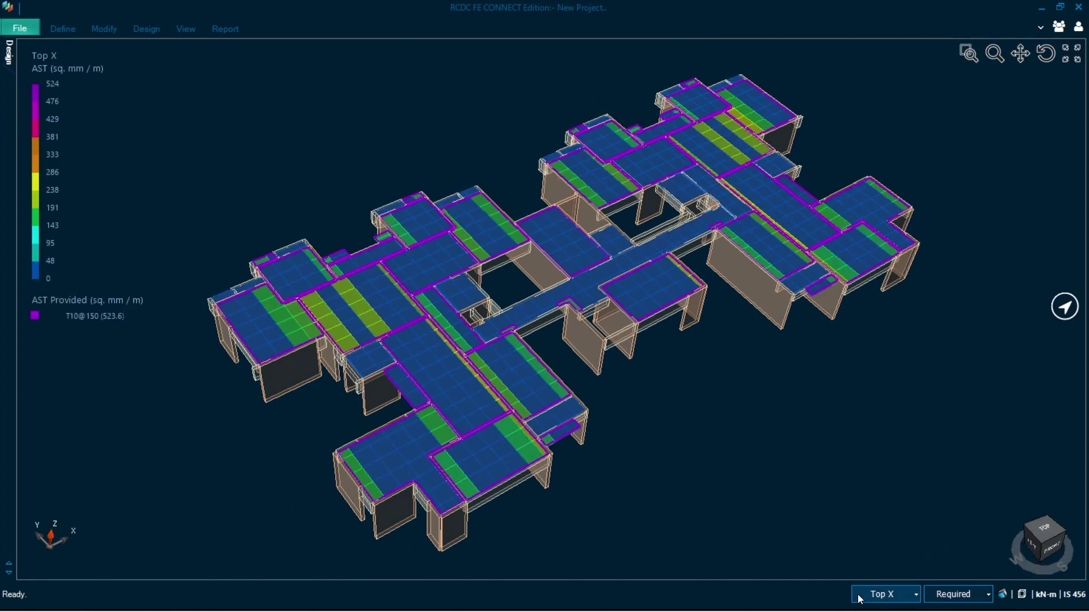
pyautogui.click(881, 596)
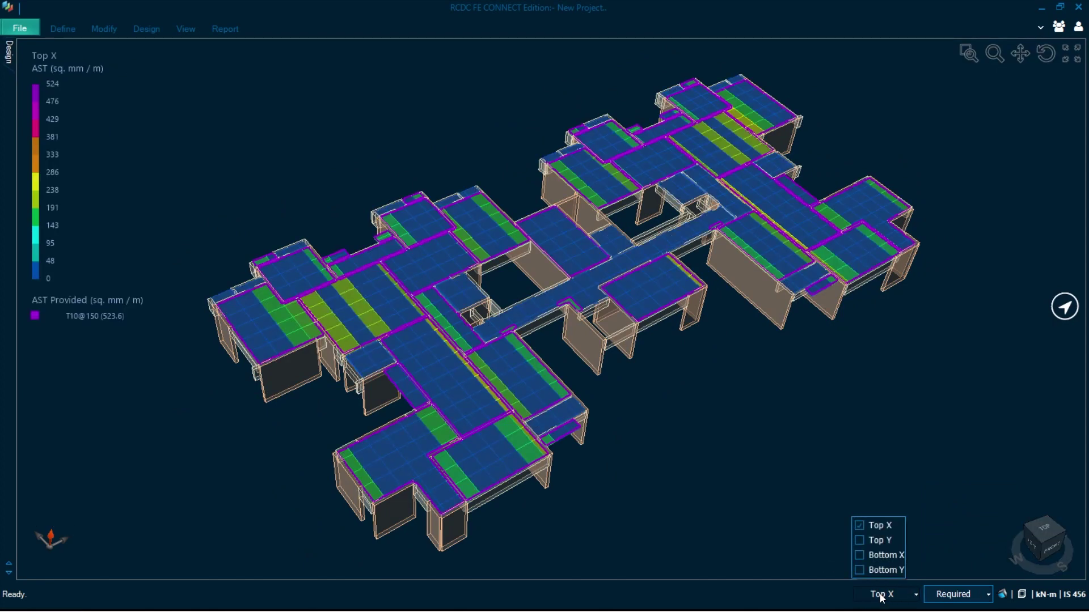
pyautogui.click(860, 555)
pyautogui.click(861, 528)
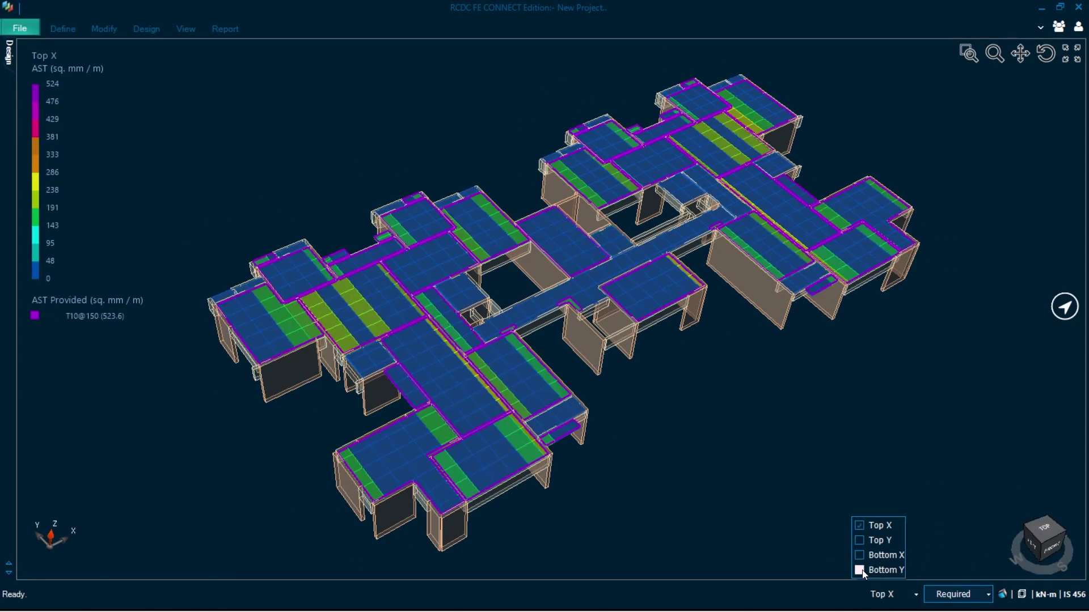
pyautogui.click(860, 555)
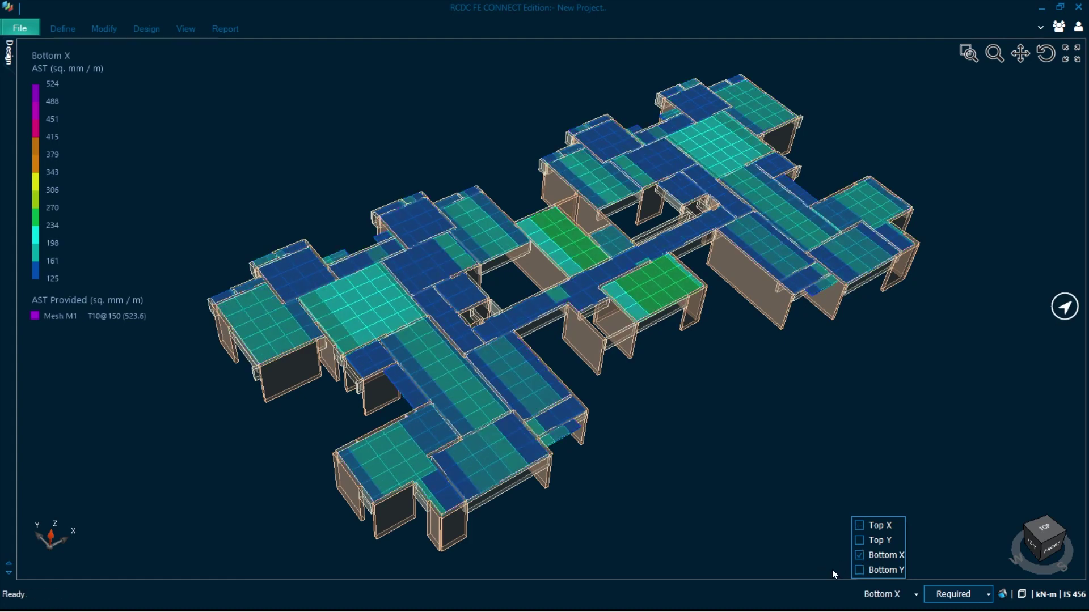
pyautogui.click(859, 571)
pyautogui.click(859, 556)
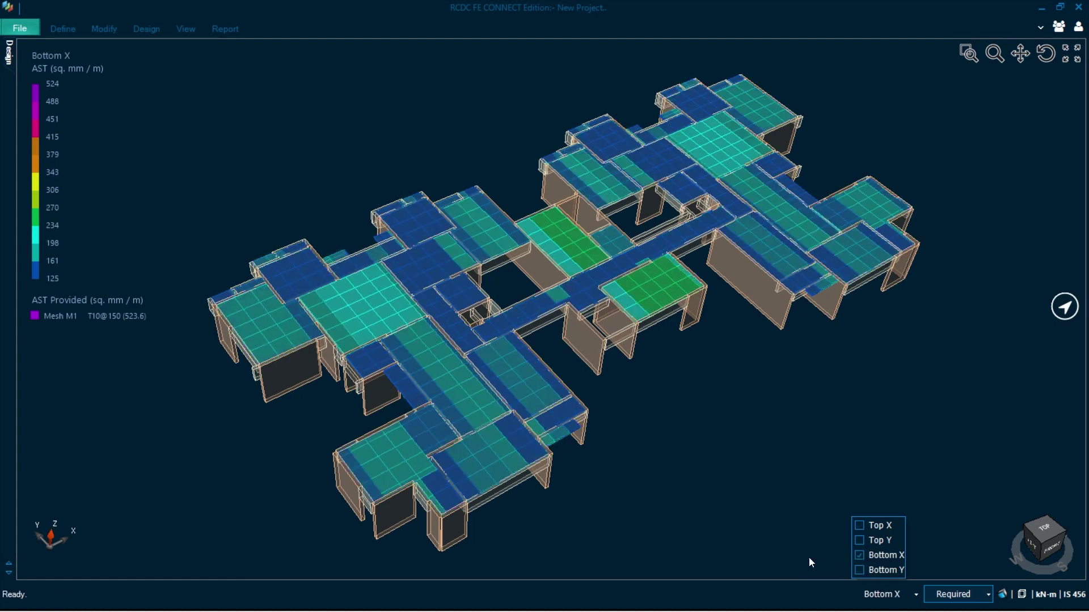